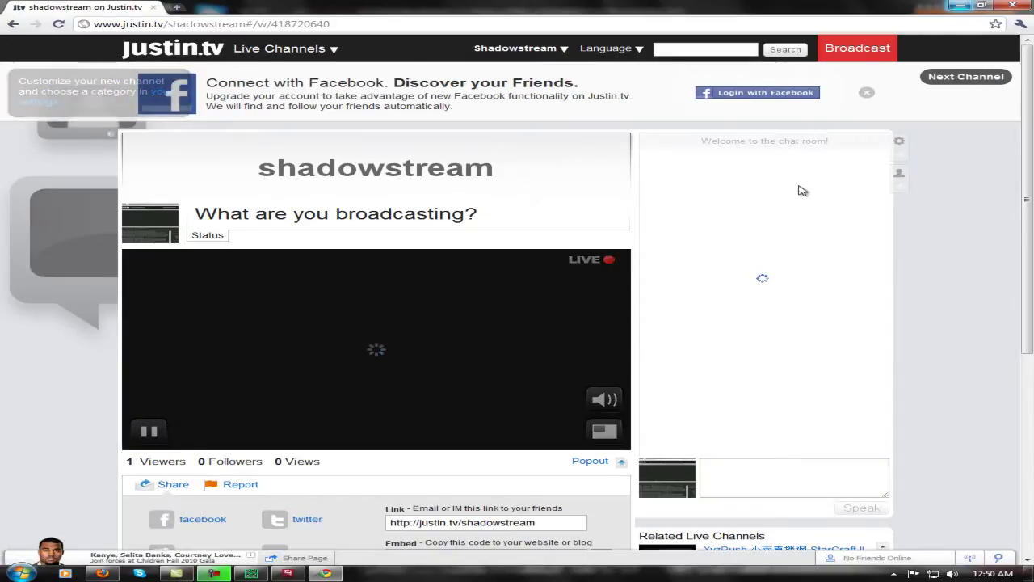
Mute the live player on the shadowstream channel and look through the viewer list and chat settings
click(899, 141)
click(604, 398)
click(899, 173)
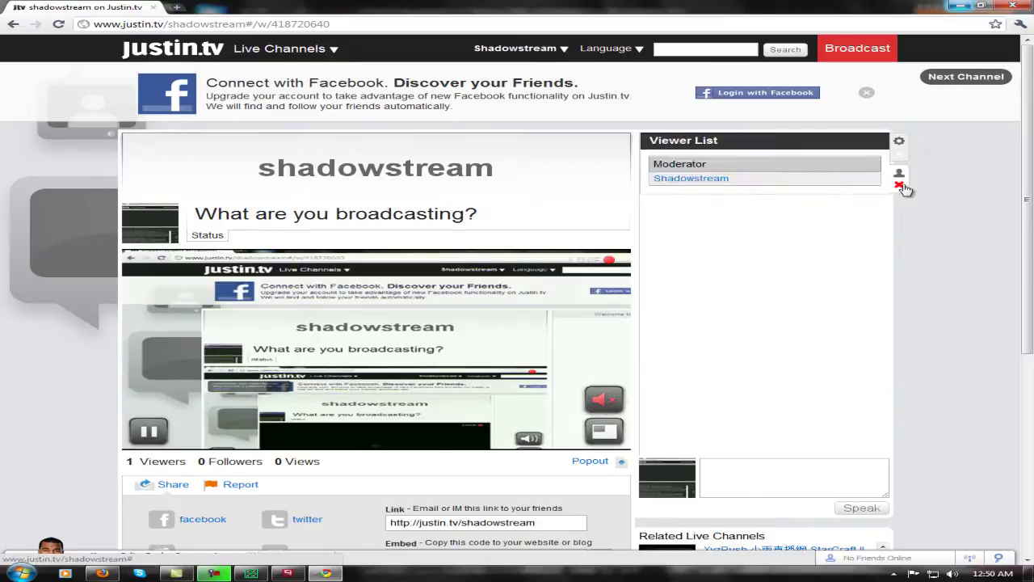
click(899, 140)
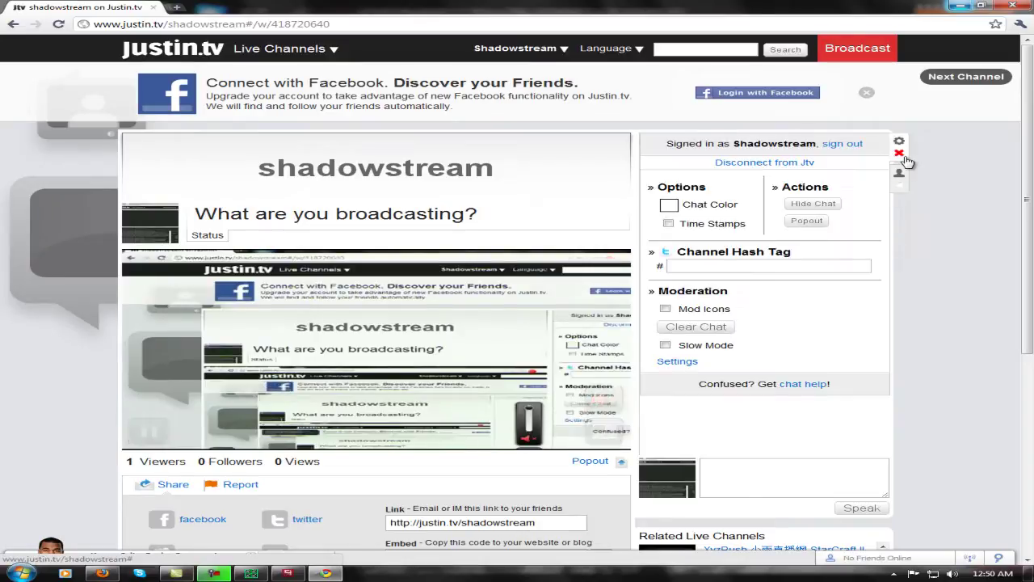
click(899, 153)
scroll(623, 346, down, 1)
mouse_move(623, 347)
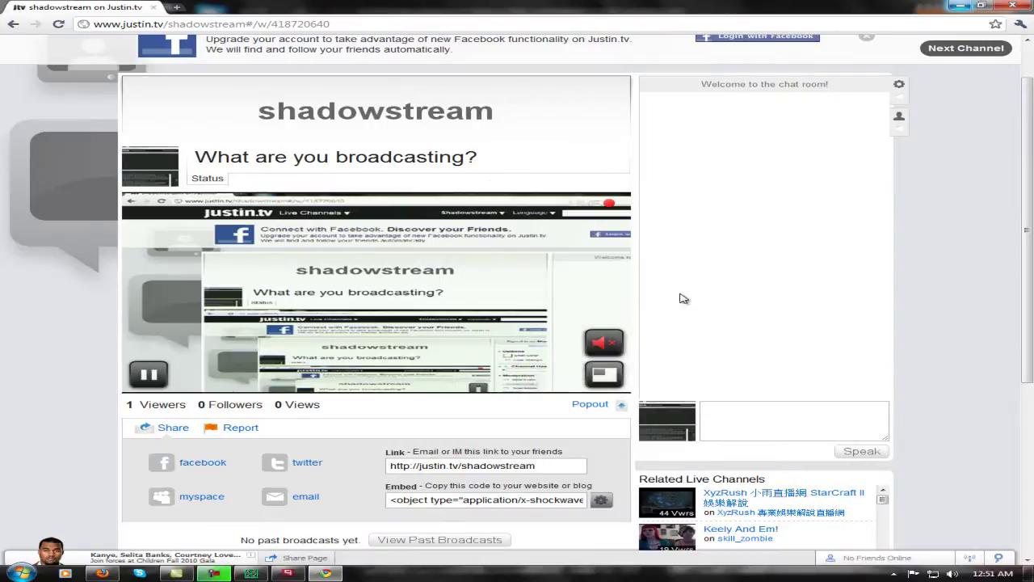
scroll(886, 319, up, 1)
Pop the channel chat out into its own window, minimize the main browser window and move the chat clear of the desktop icons
click(906, 157)
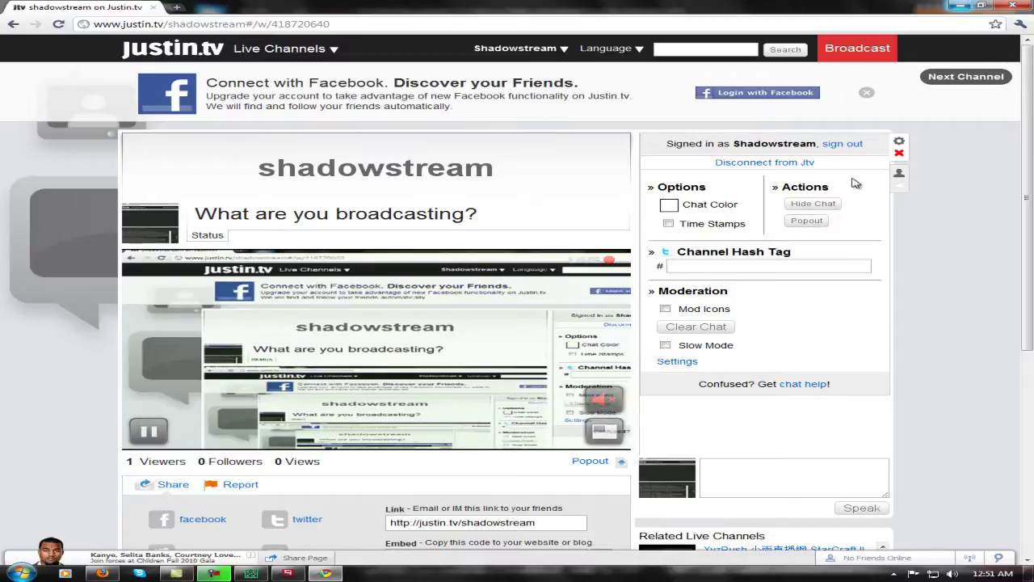
click(808, 221)
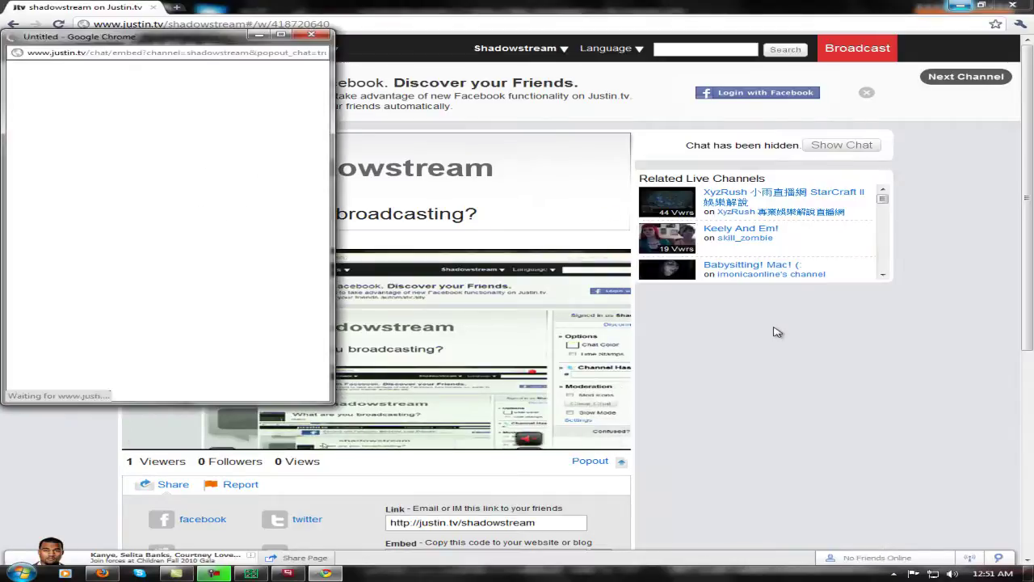
click(934, 6)
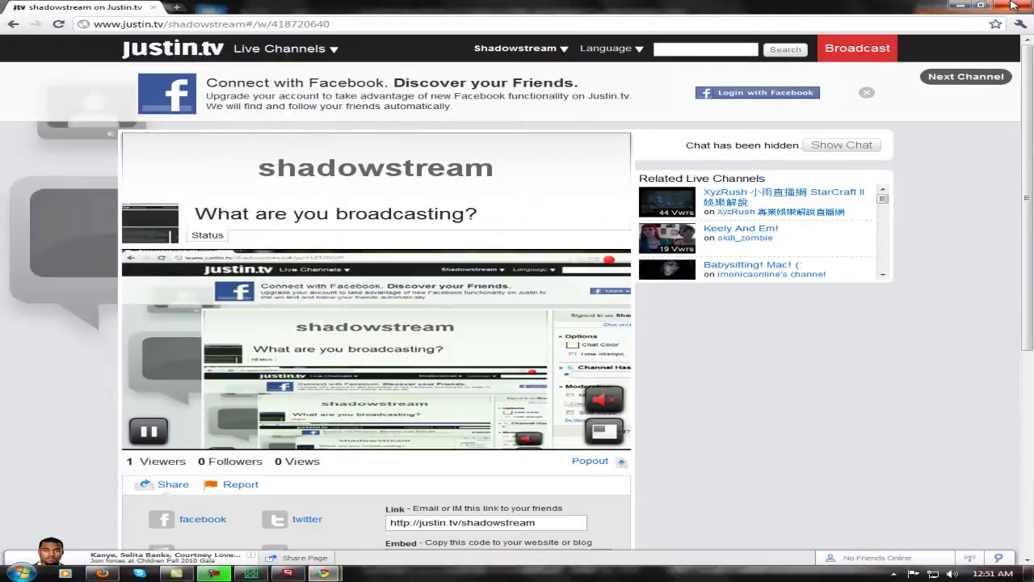
click(960, 5)
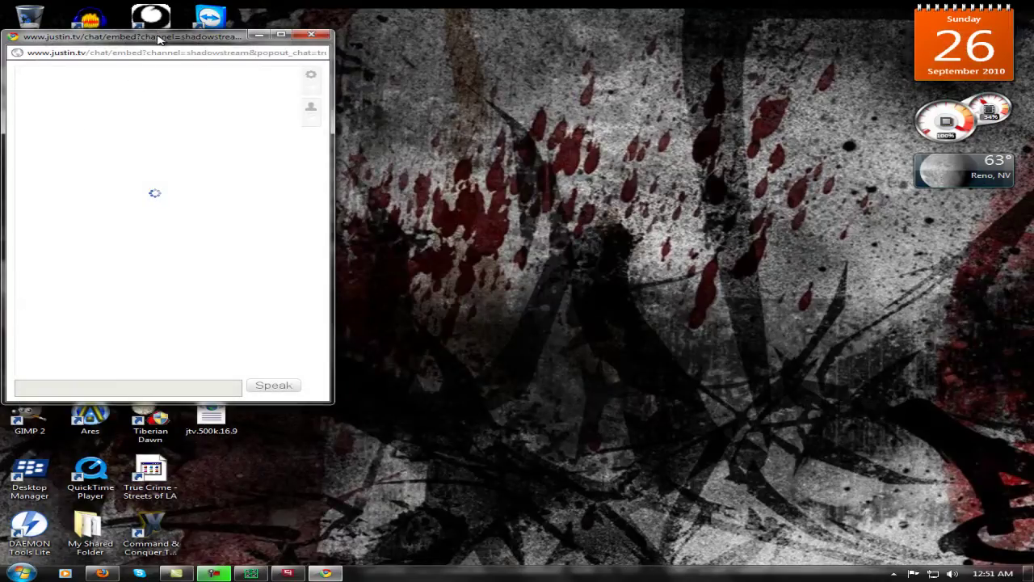
drag(159, 41, 867, 15)
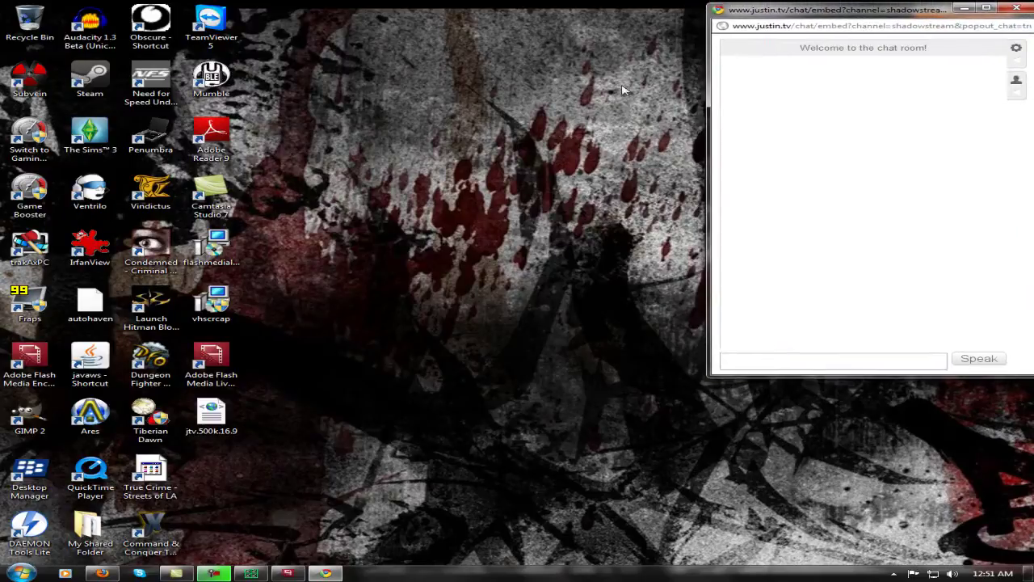
Send the message "Hey" in the popped-out chat
click(843, 358)
text(Hey)
key(Return)
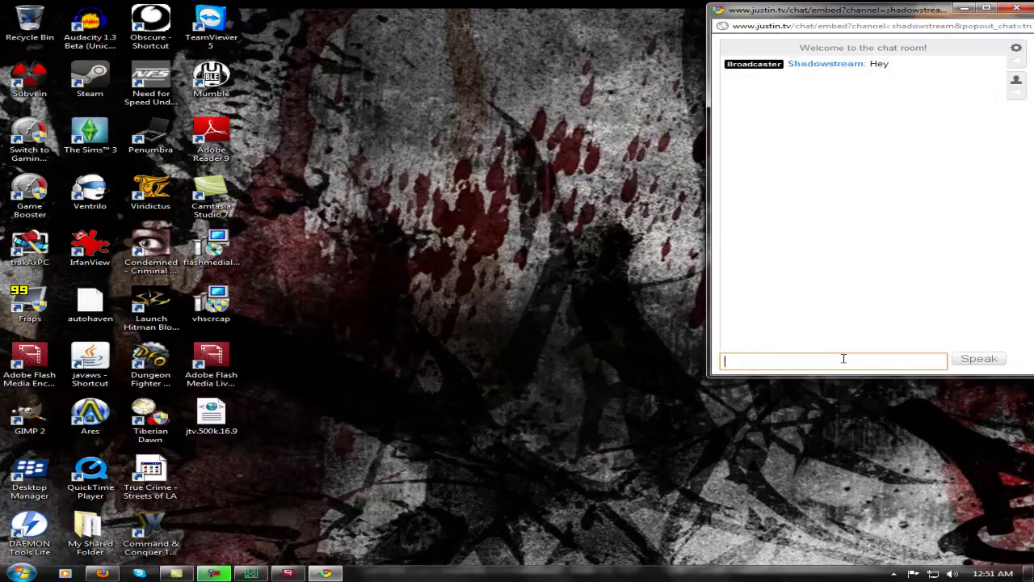
click(293, 261)
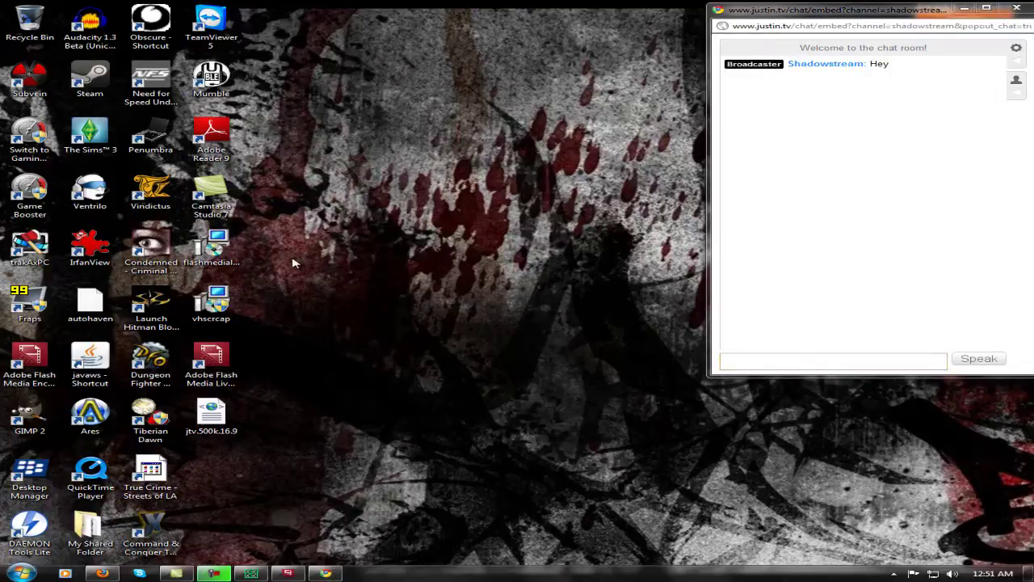
drag(3, 2, 703, 385)
click(667, 372)
drag(0, 1, 691, 376)
click(503, 380)
Open the Windows recording devices and bring up the properties of the default Realtek microphone
right_click(952, 574)
click(943, 536)
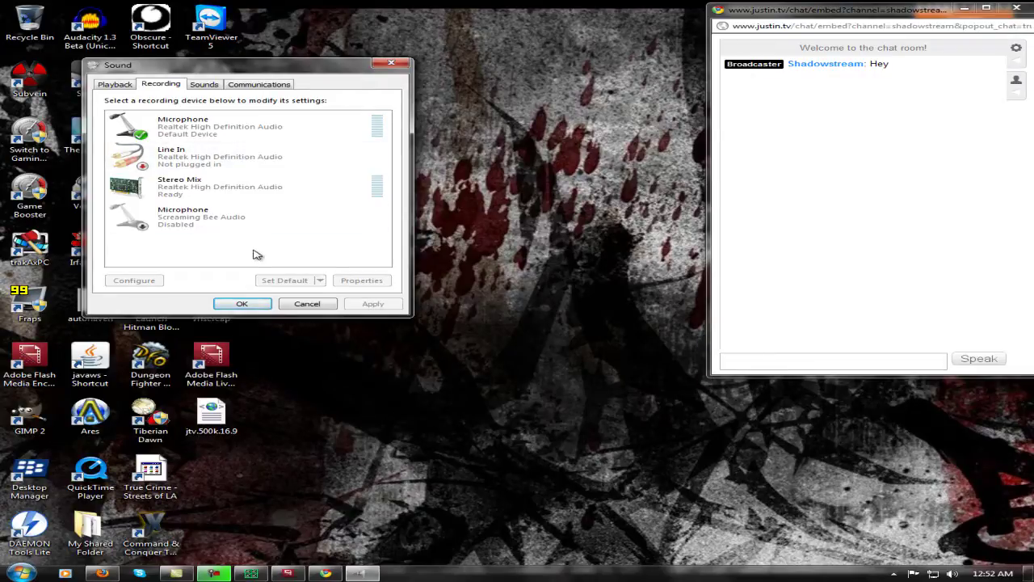
click(279, 131)
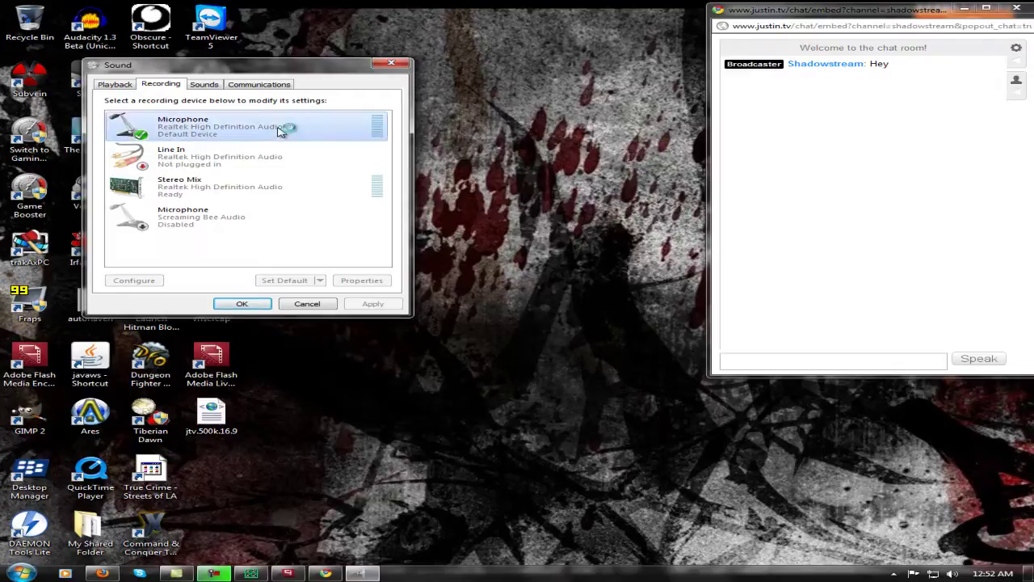
right_click(278, 131)
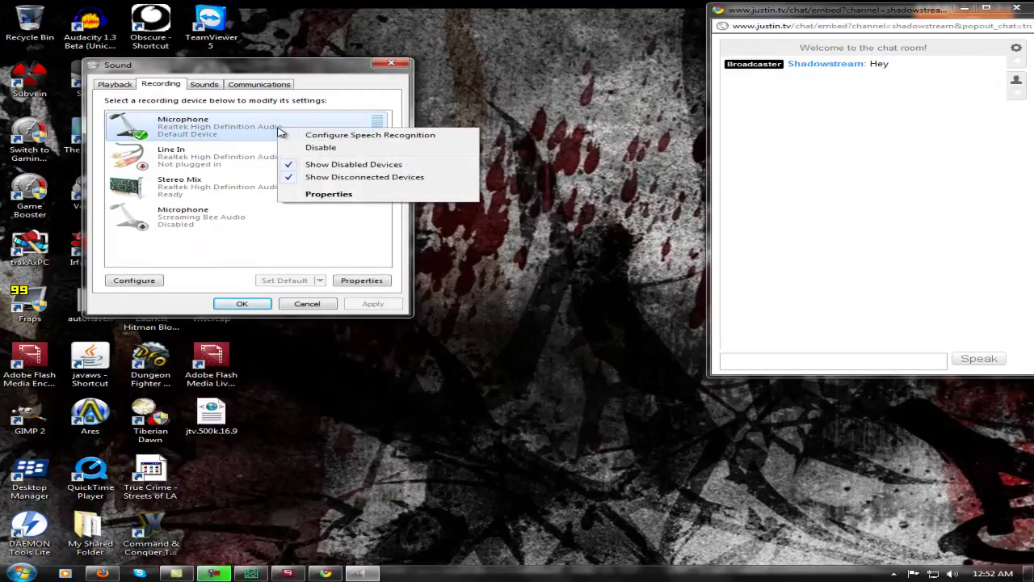
click(334, 201)
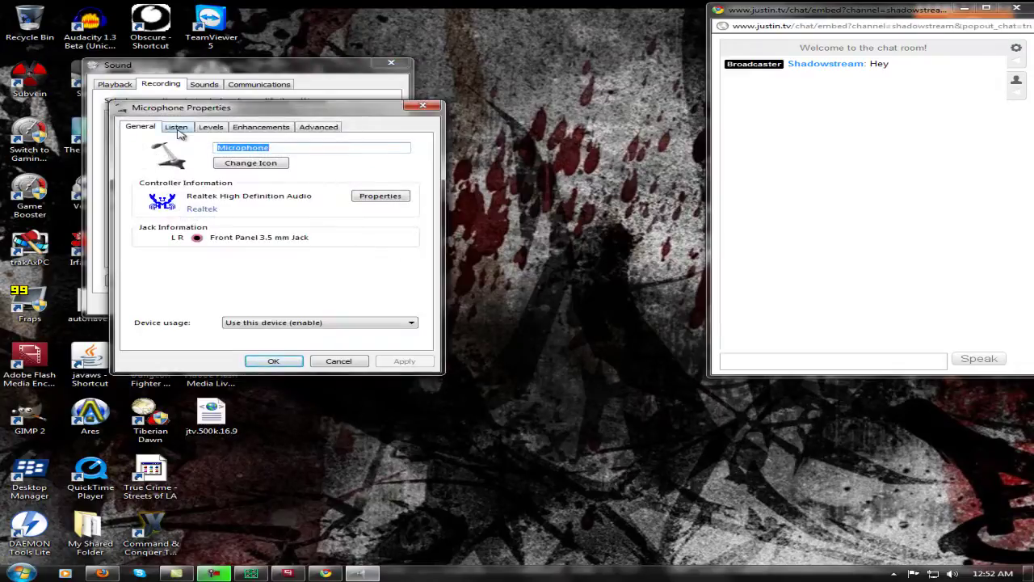
Enable "Listen to this device" for the microphone and apply the change
click(177, 128)
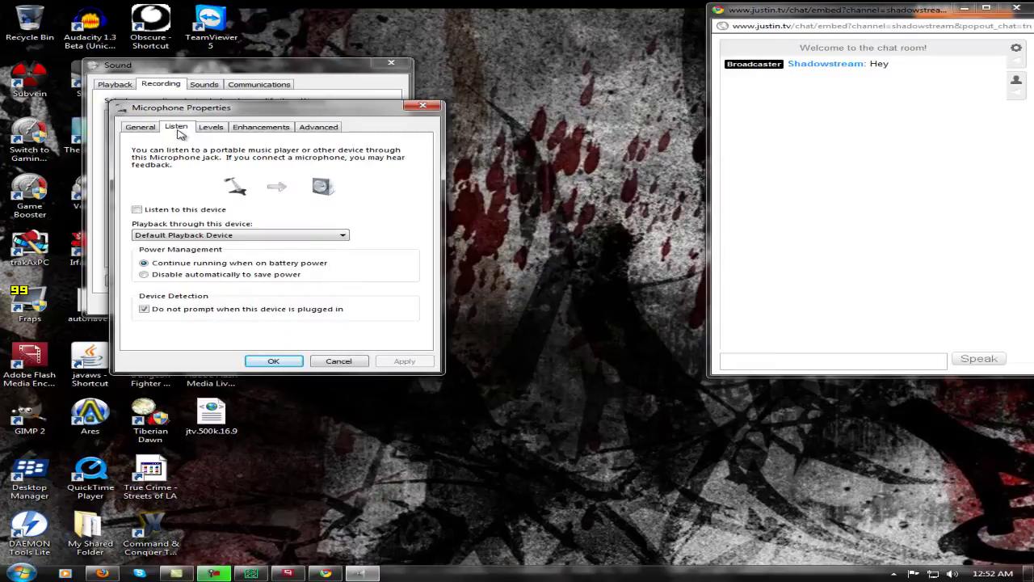
click(138, 210)
click(412, 363)
click(277, 362)
click(138, 210)
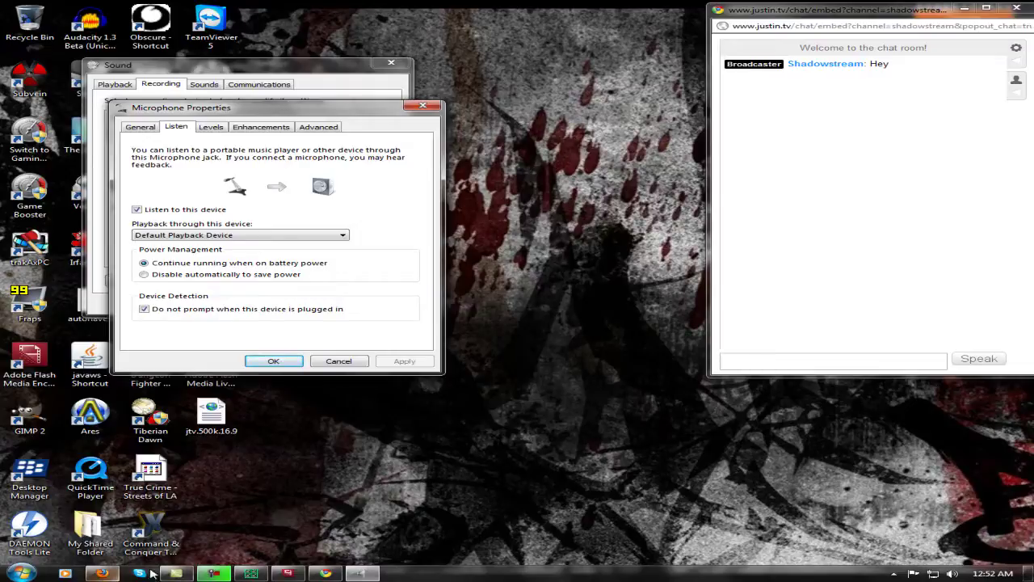
click(332, 574)
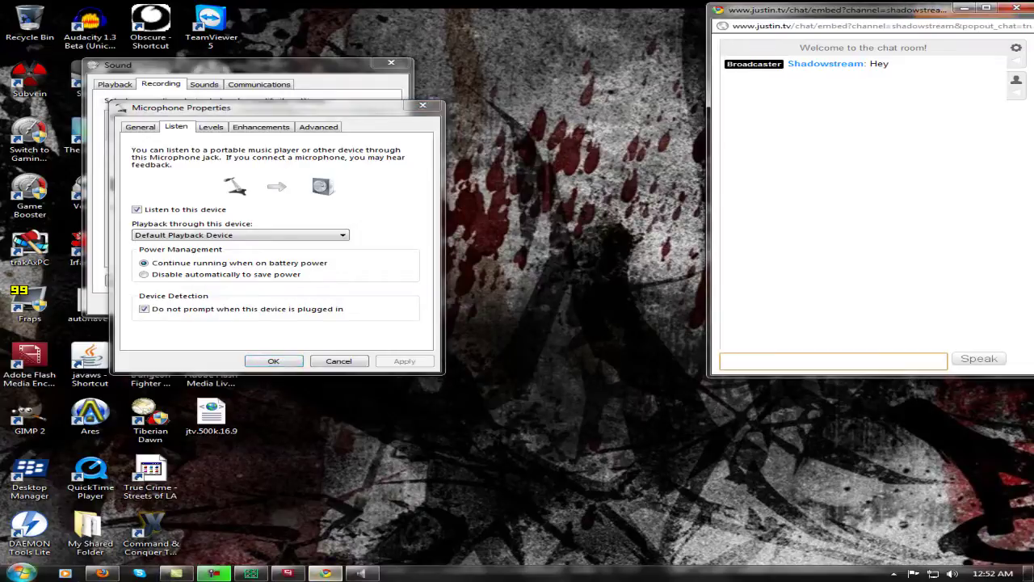
click(21, 574)
click(80, 293)
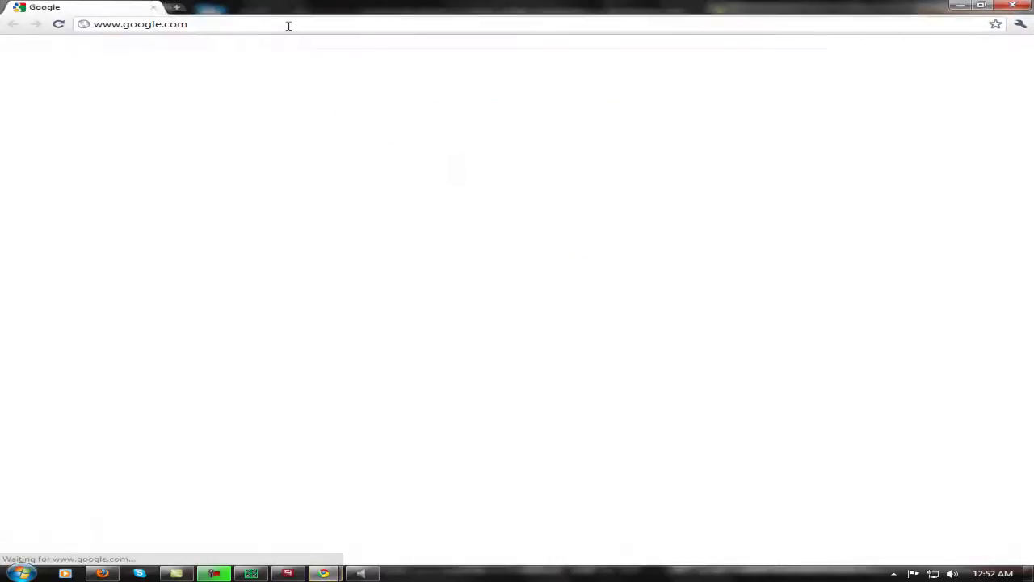
click(289, 25)
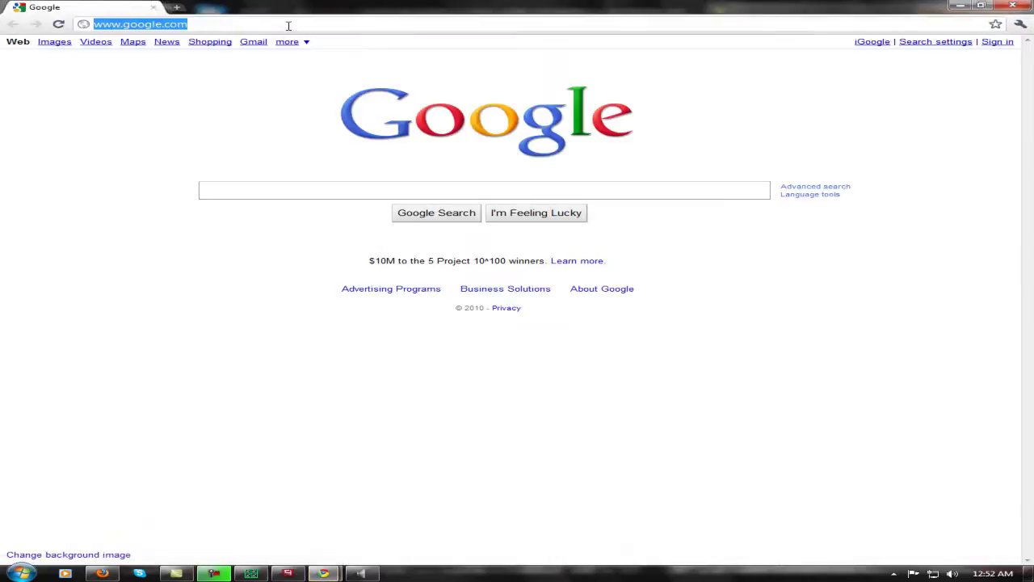
text(Jus)
key(Right)
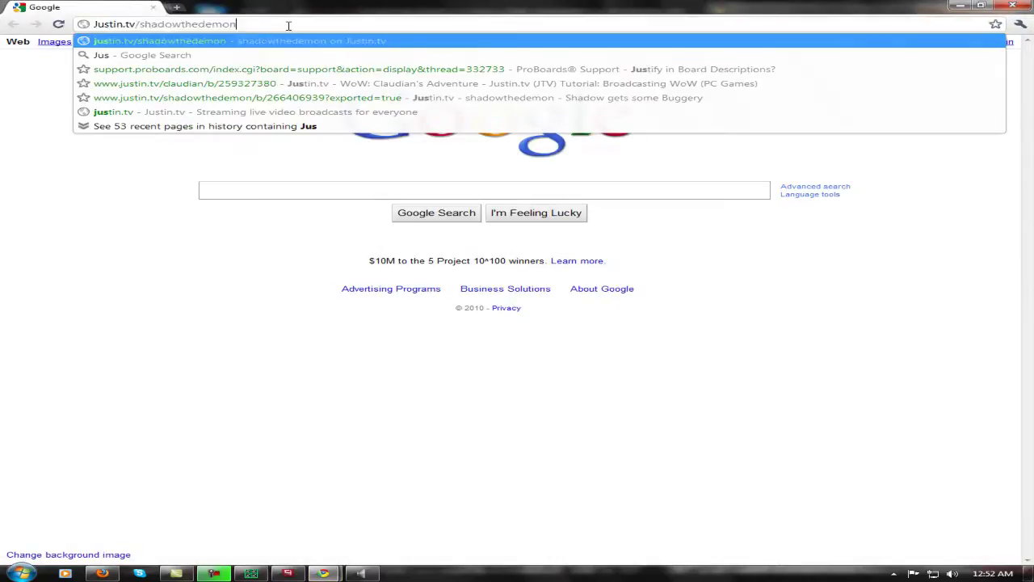
key(Down)
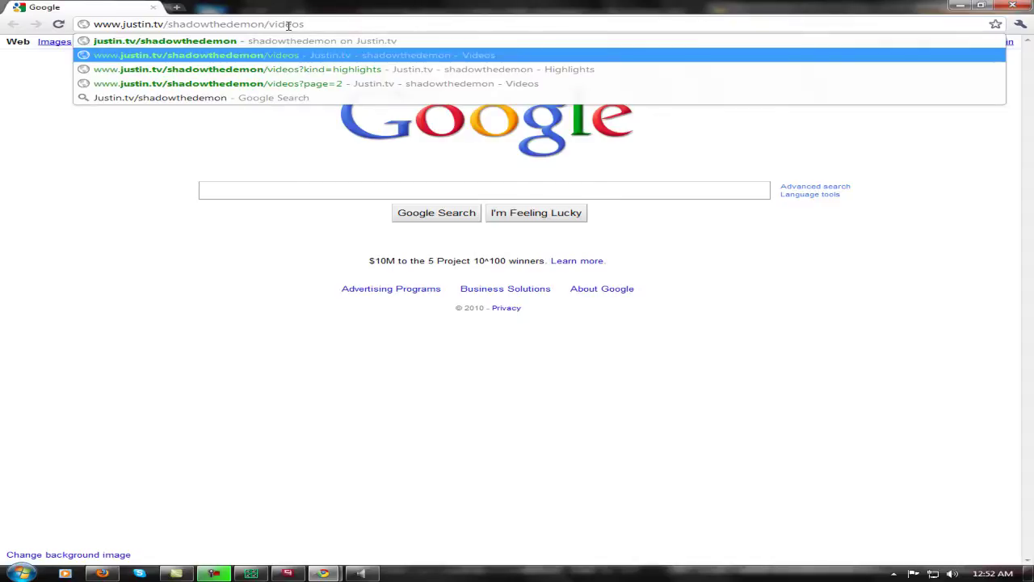
key(Down)
key(Down)
key(BackSpace)
key(BackSpace)
key(BackSpace)
key(BackSpace)
key(BackSpace)
key(BackSpace)
key(BackSpace)
key(BackSpace)
key(BackSpace)
key(BackSpace)
key(BackSpace)
key(BackSpace)
key(BackSpace)
key(BackSpace)
key(BackSpace)
key(BackSpace)
key(BackSpace)
key(BackSpace)
key(BackSpace)
key(BackSpace)
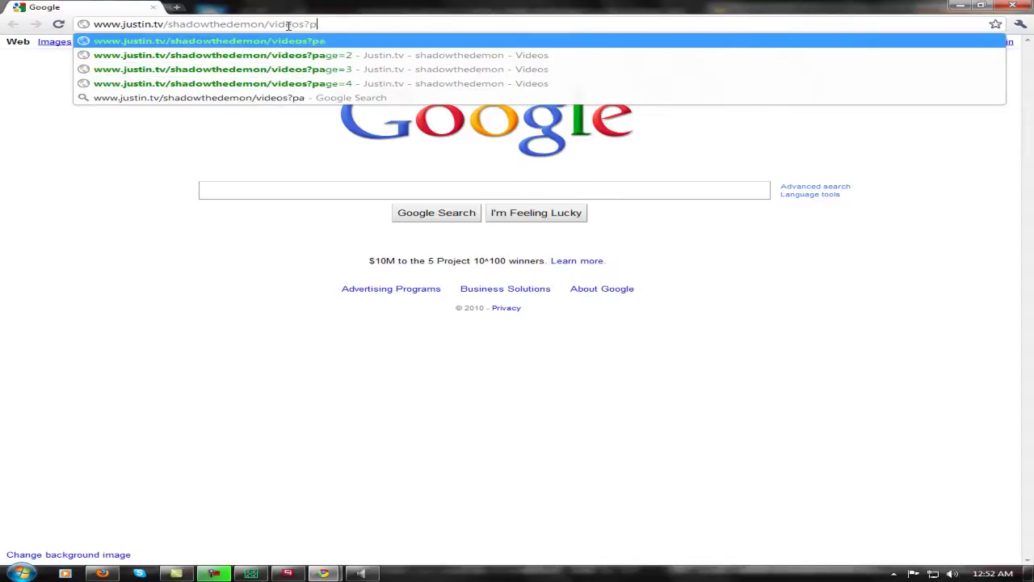
text(stream)
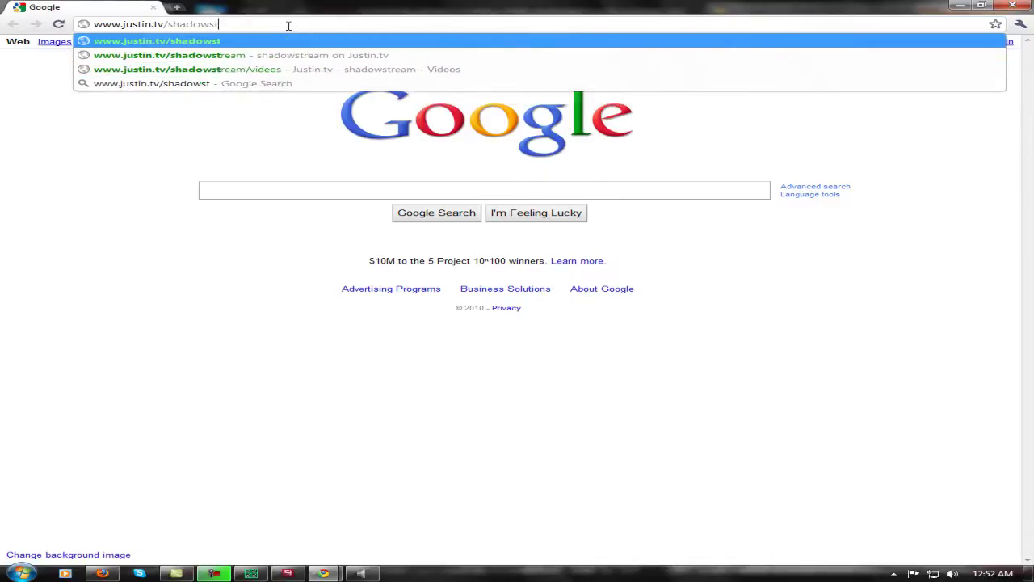
key(Return)
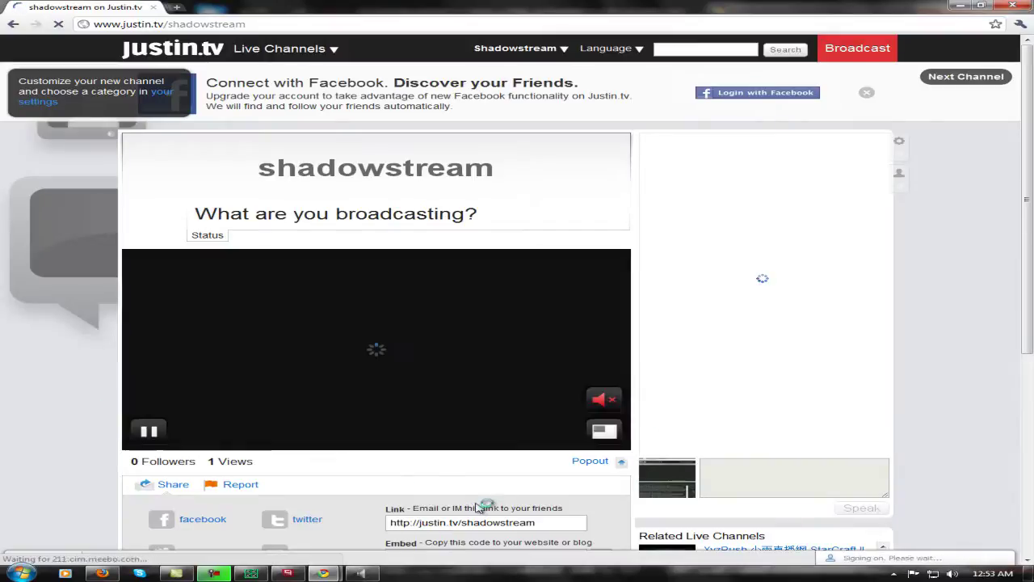
Unmute the channel's live player to check the stream audio and close the browser
mouse_move(615, 402)
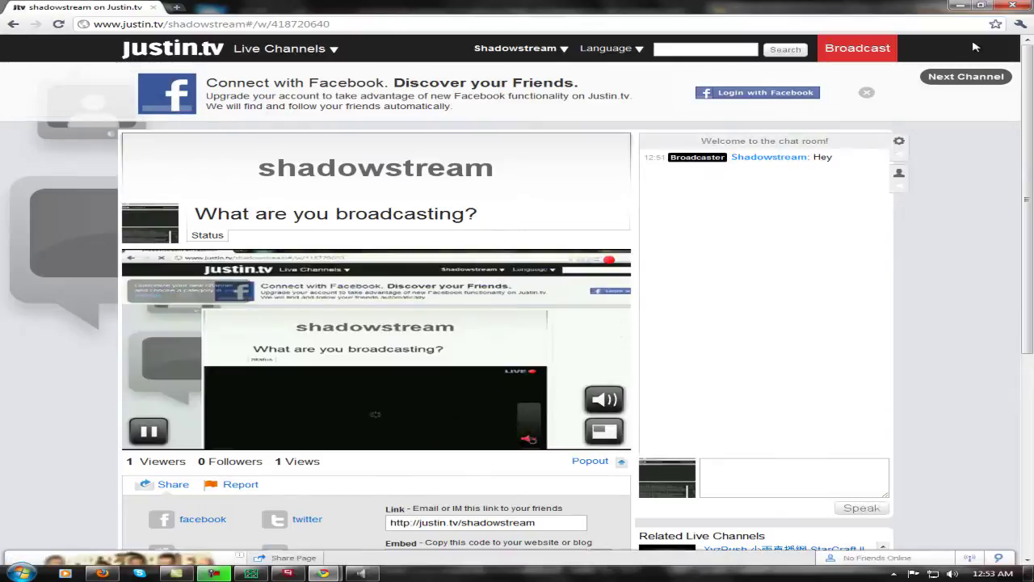
click(1017, 8)
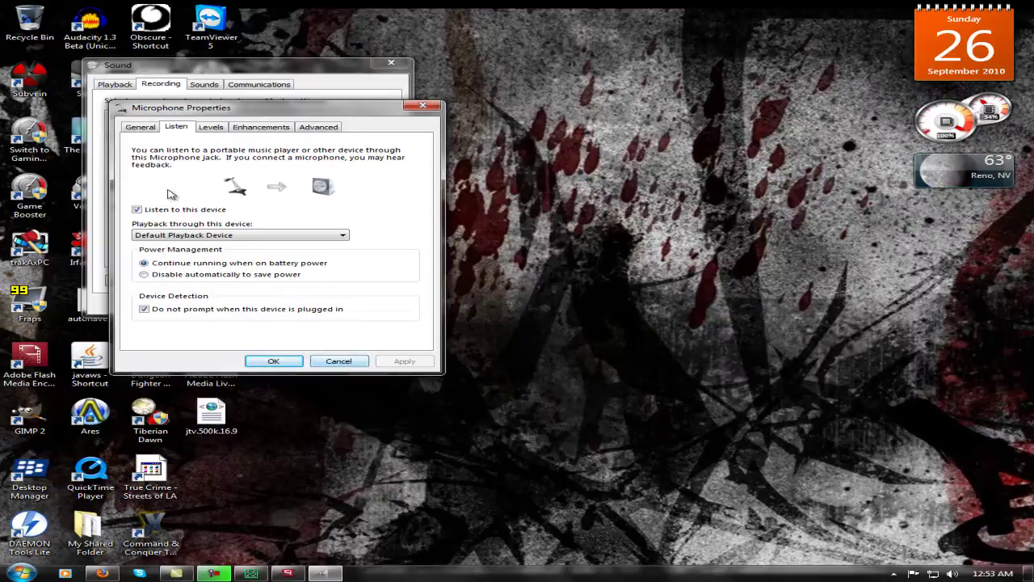
Disable "Listen to this device" for the microphone, apply the change and close the sound settings
click(137, 210)
click(408, 361)
click(273, 361)
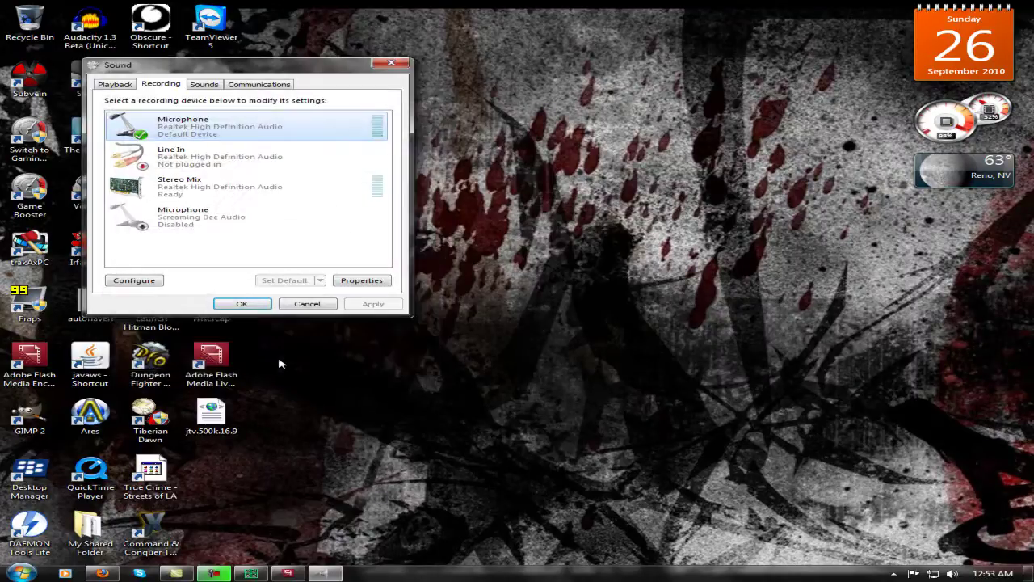
click(240, 304)
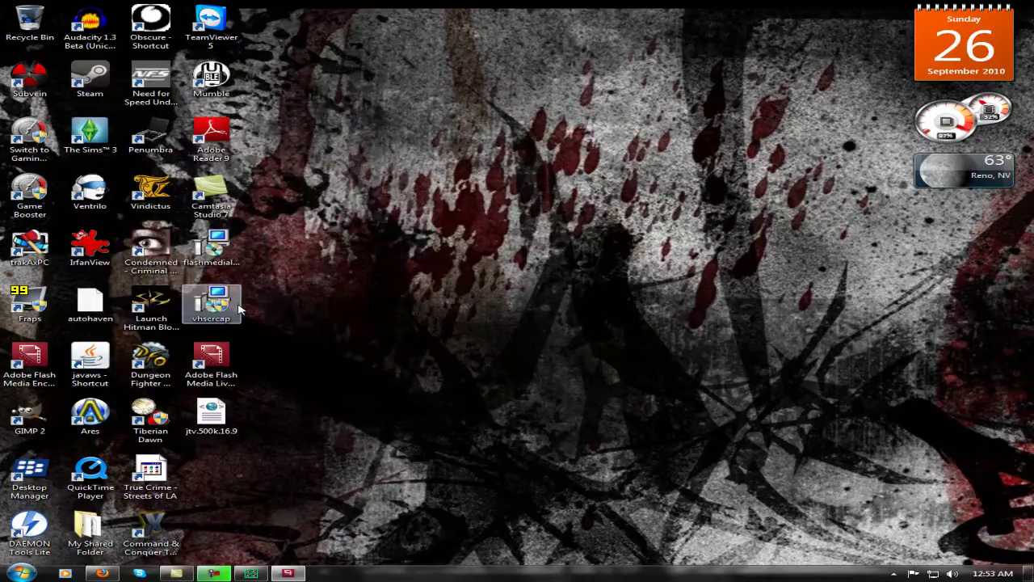
Switch to Adobe Flash Media Live Encoder, stop the stream, review the encoding options and close the encoder
click(287, 573)
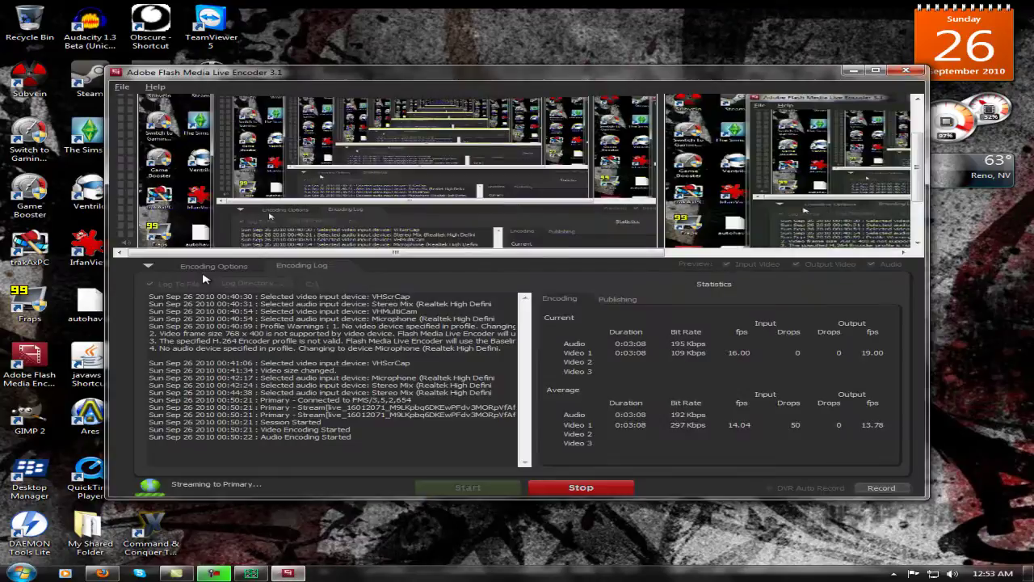
click(608, 486)
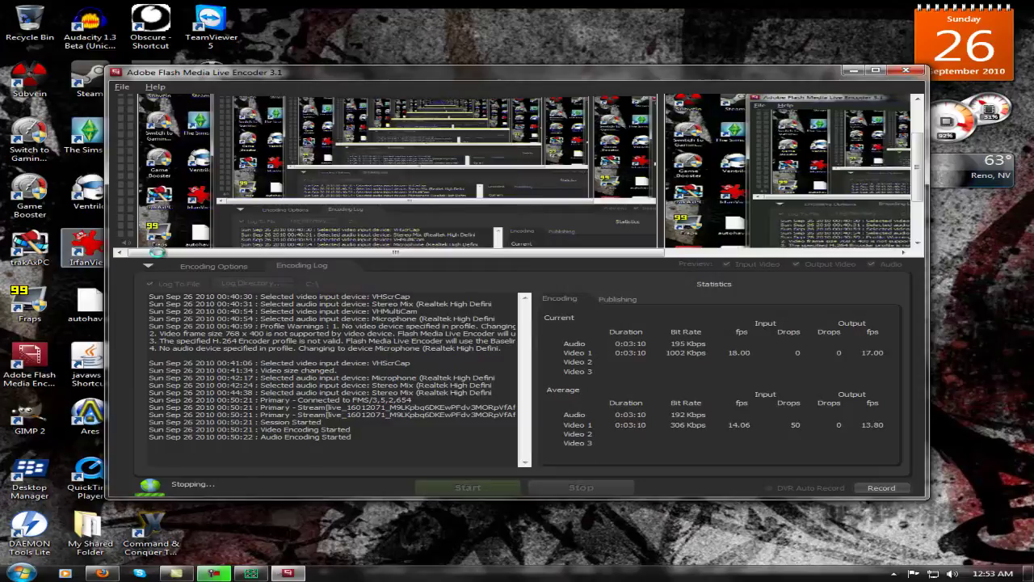
click(224, 269)
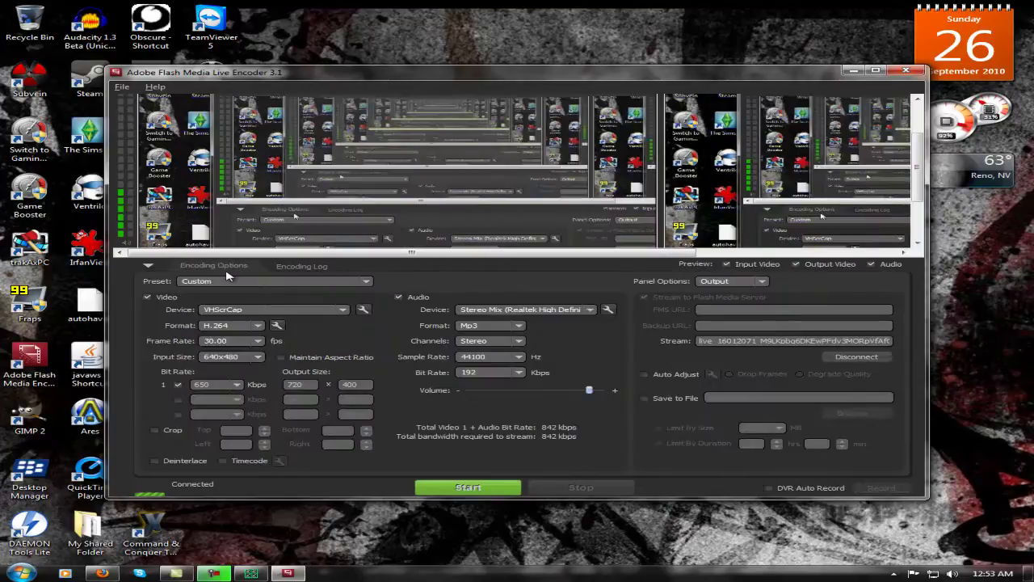
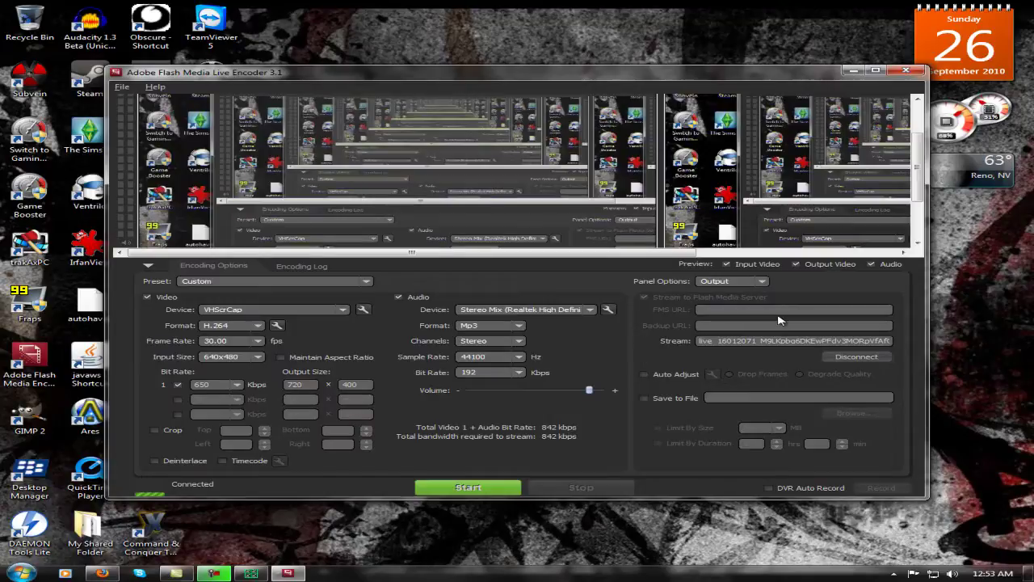
click(893, 71)
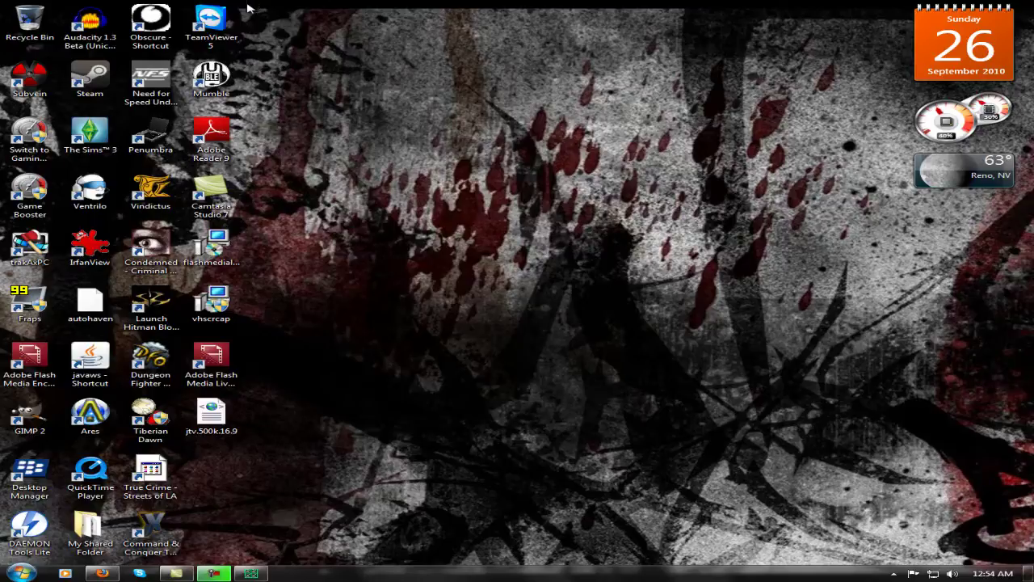
Open a new Google Chrome window and go to justin.tv
click(21, 572)
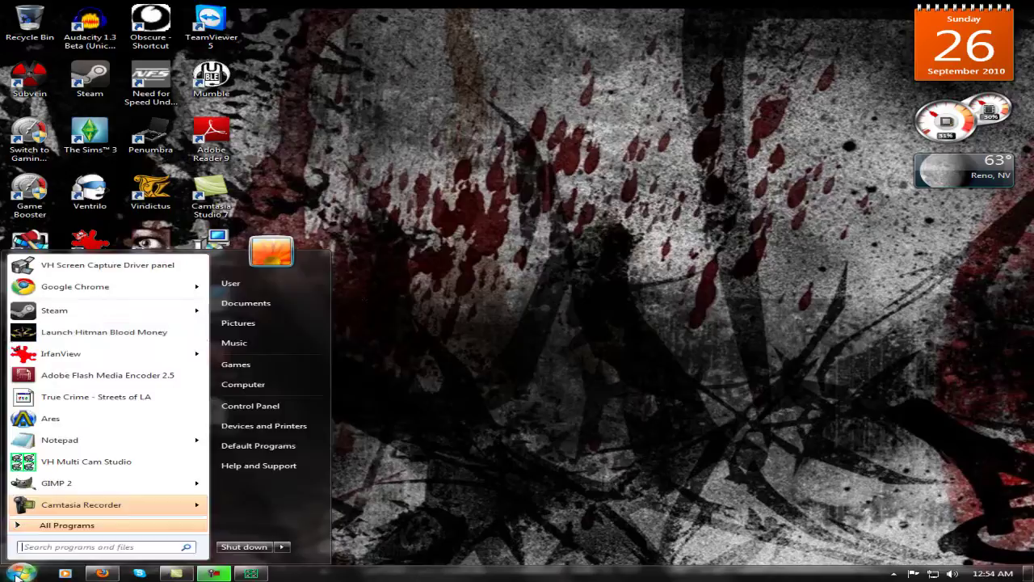
click(90, 286)
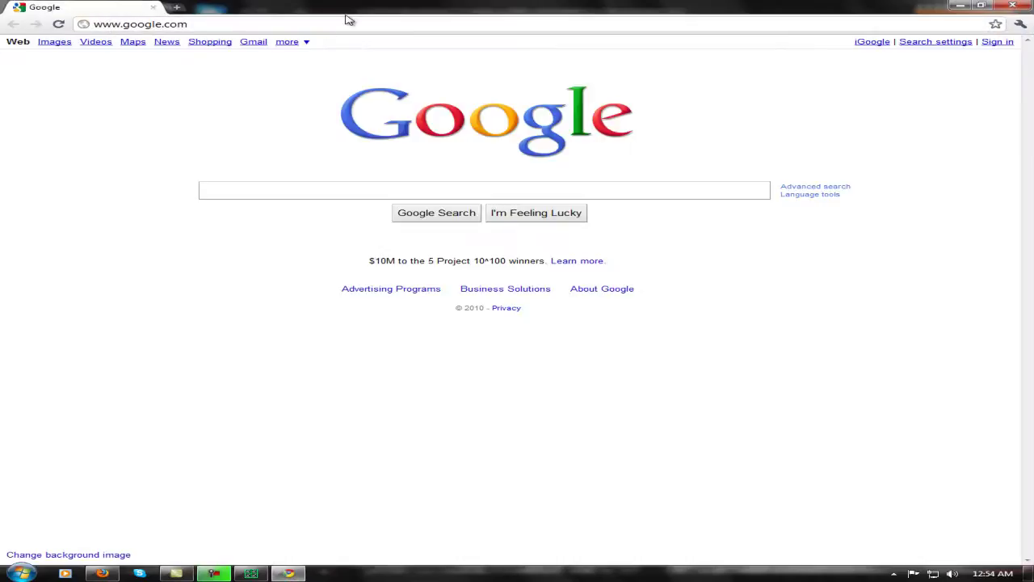
click(360, 18)
text(just)
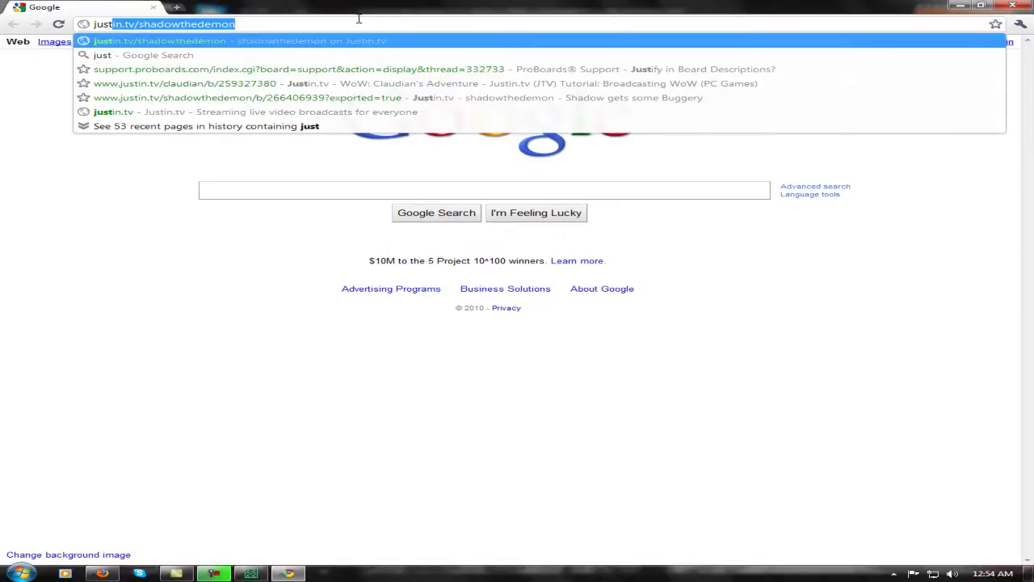
text(in.tv)
key(Delete)
key(Return)
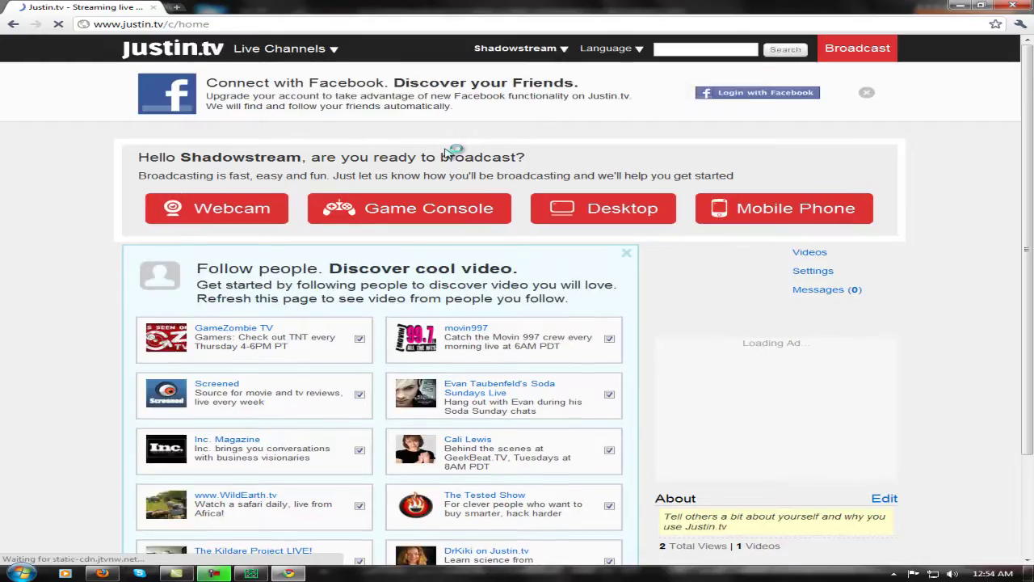
Open the Channel settings of the Shadowstream account and look over the channel info form
click(521, 48)
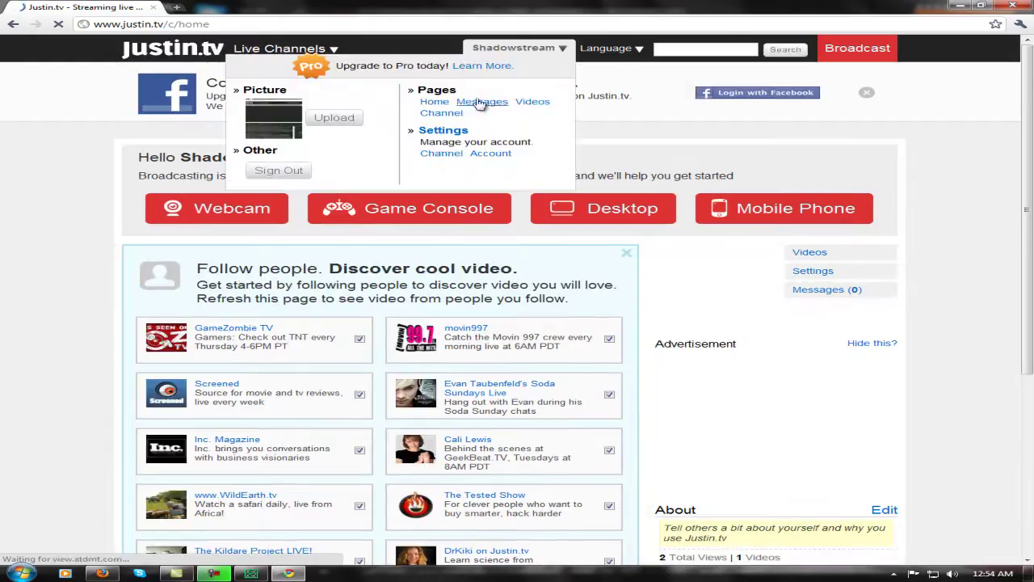
click(441, 156)
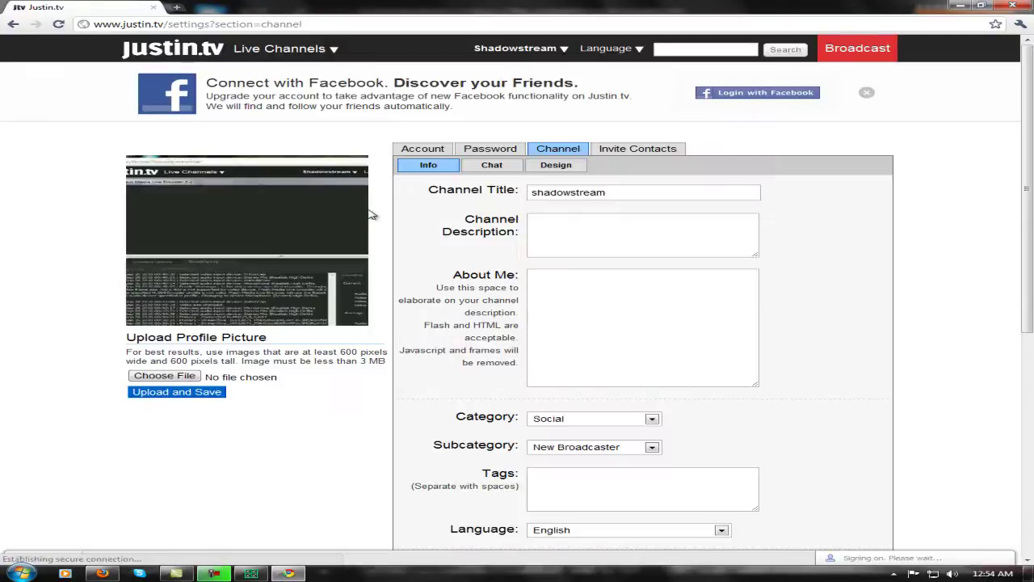
scroll(383, 213, down, 1)
scroll(385, 215, up, 1)
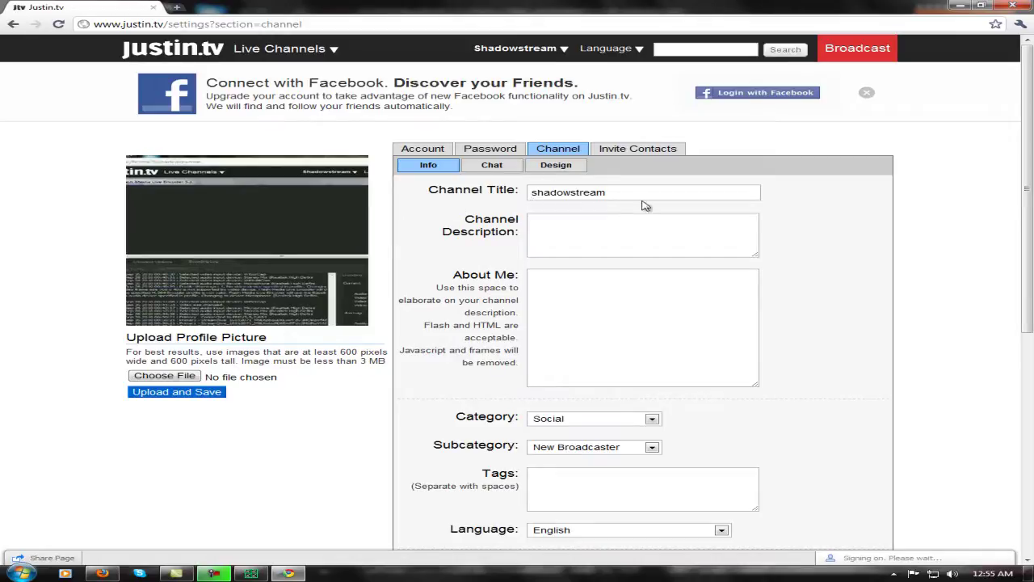
Enter "I play Games" as the channel description and "I play games alot" as the About Me text
click(551, 213)
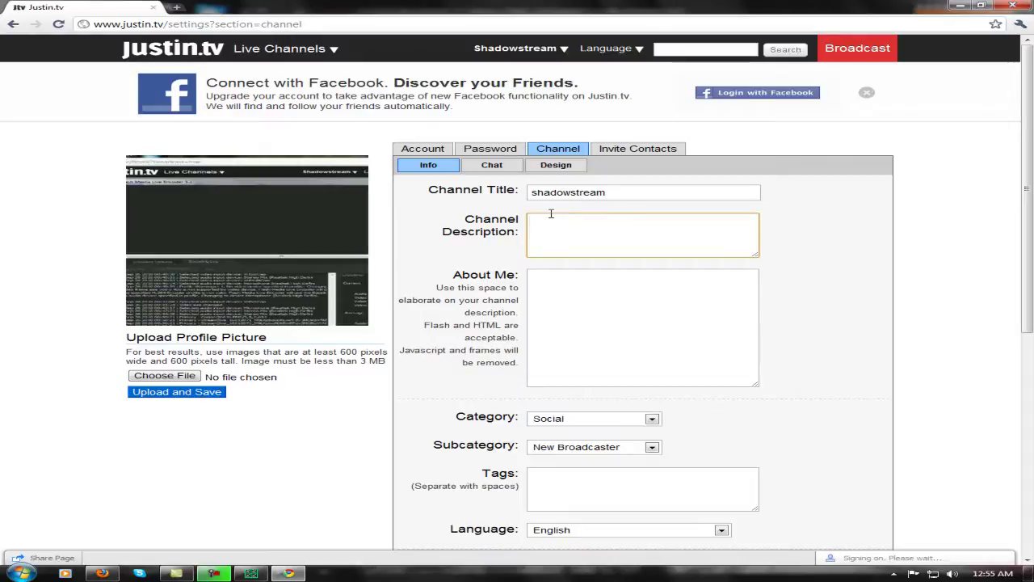
text(I play Games)
click(579, 330)
text(I play games alot)
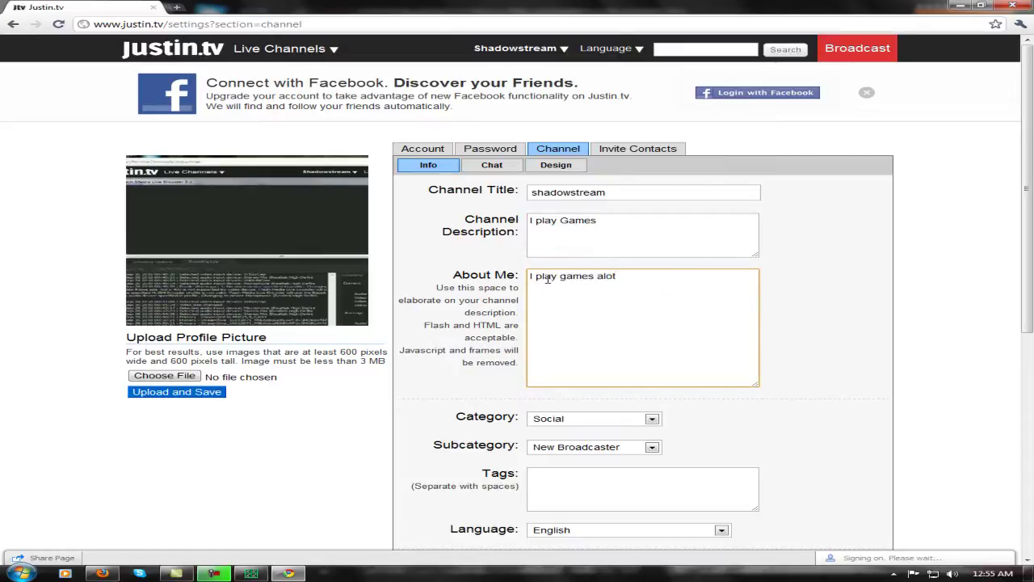
Set the channel category to Gaming with subcategory Other Gaming, and enter the tags "Video games nostalgia"
scroll(565, 349, down, 1)
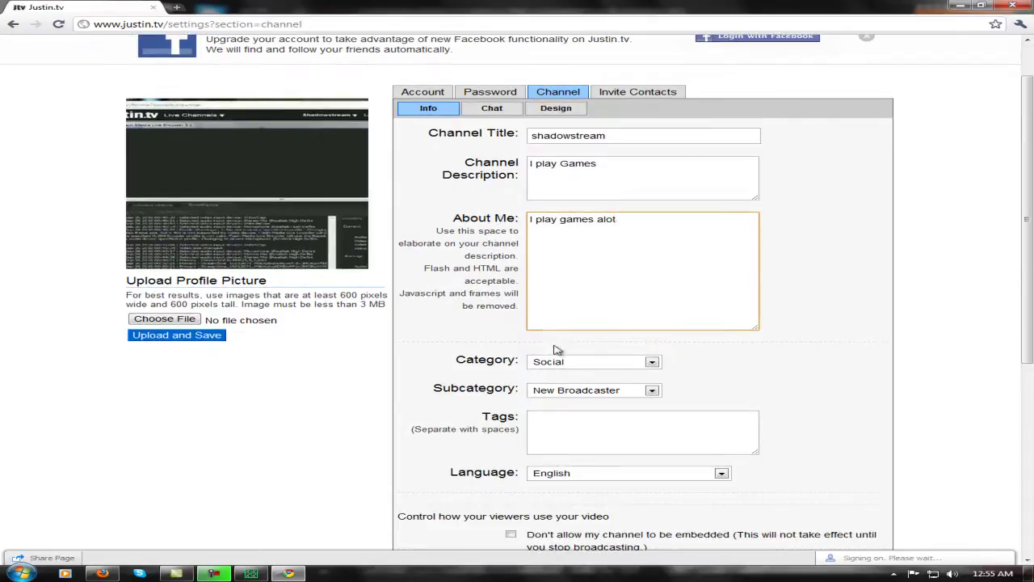
click(561, 361)
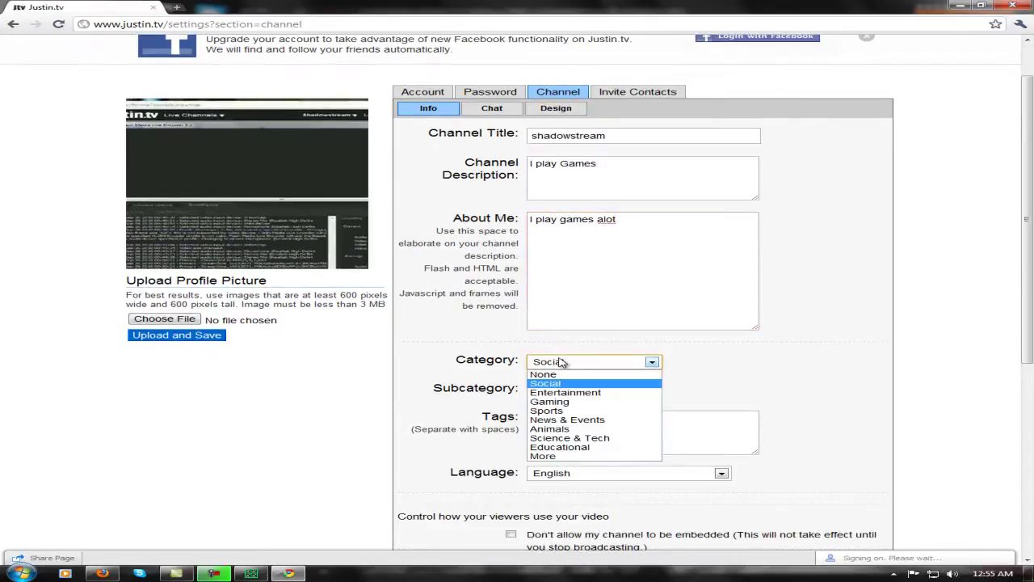
click(555, 403)
click(563, 392)
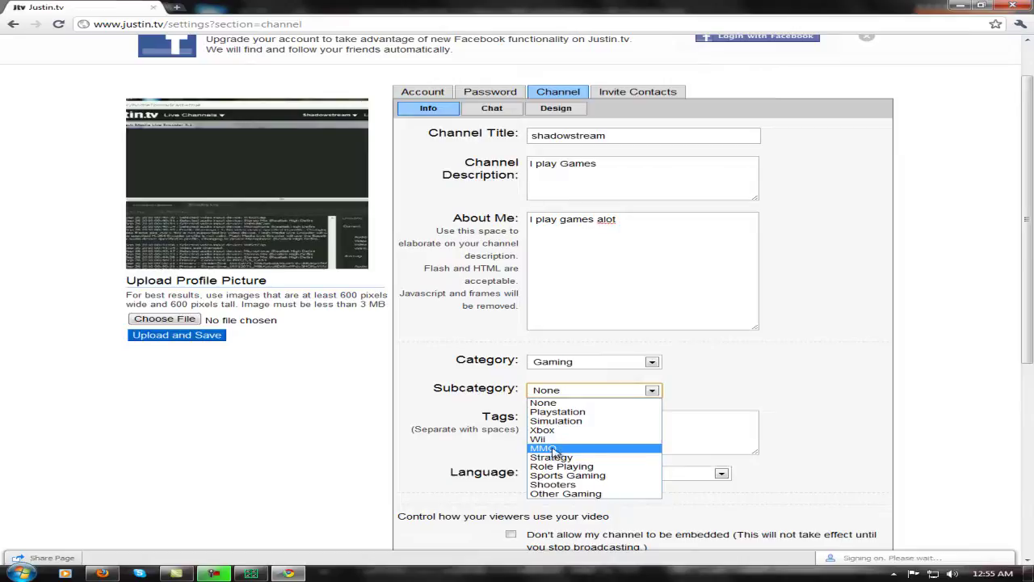
click(564, 494)
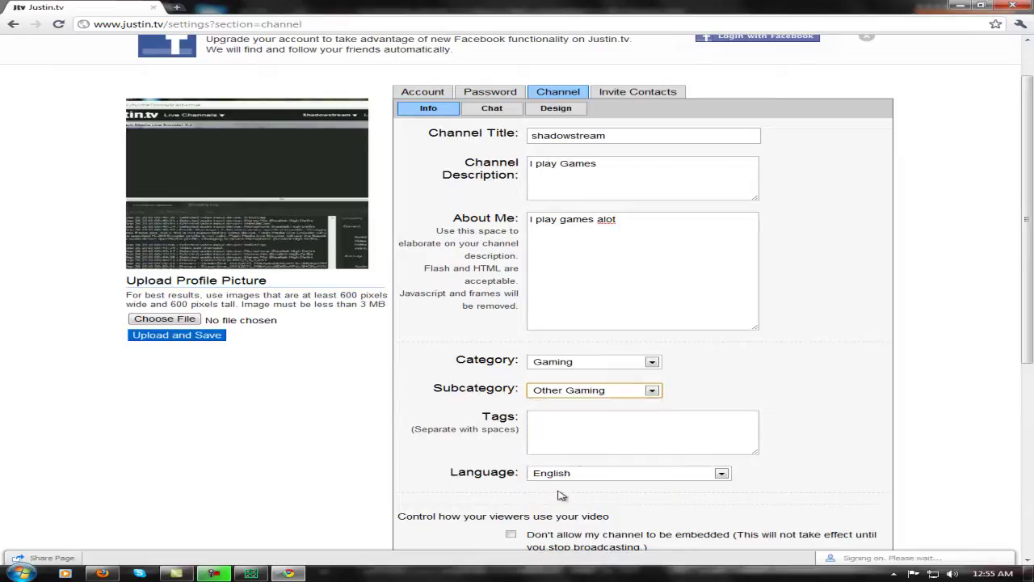
click(578, 443)
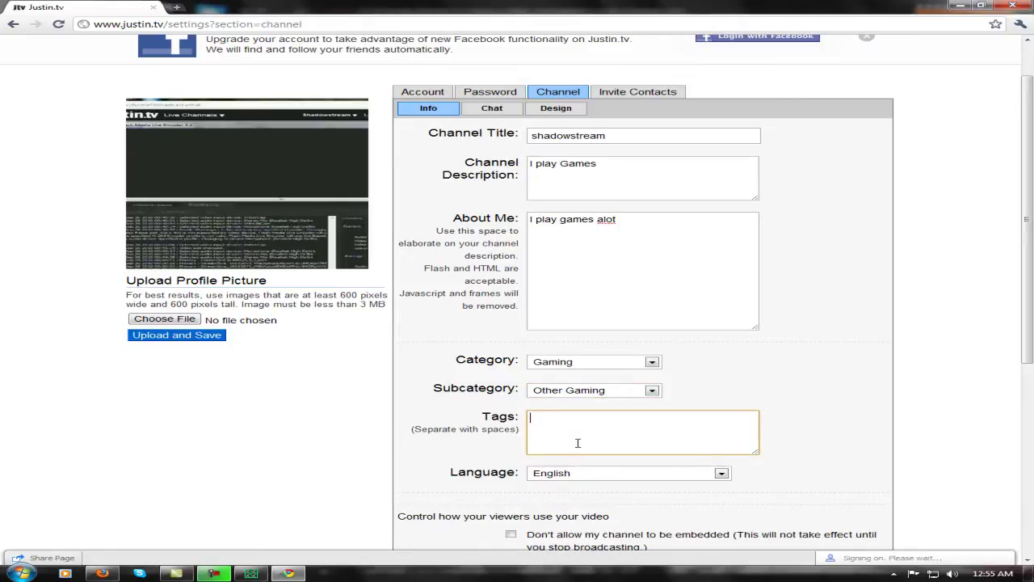
text(Video games nostalgia)
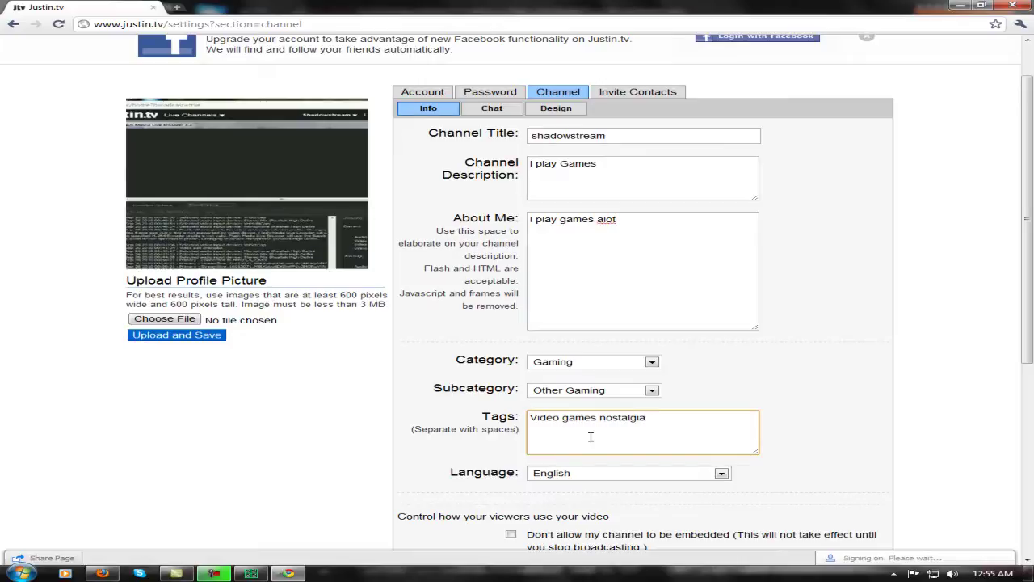
Go through the options controlling how viewers use the video and save the channel info changes
scroll(694, 446, down, 3)
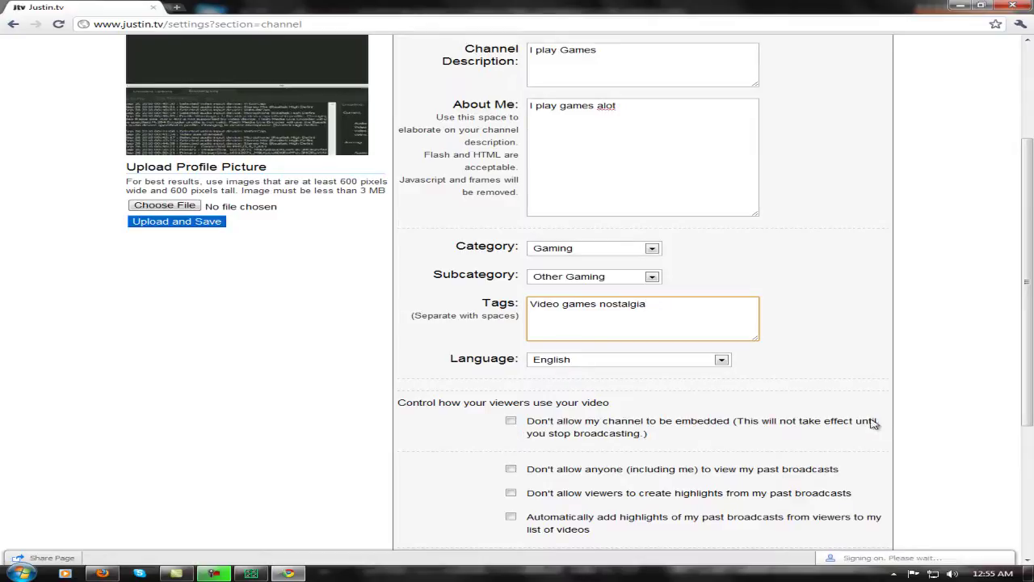
scroll(724, 397, down, 1)
scroll(590, 430, down, 1)
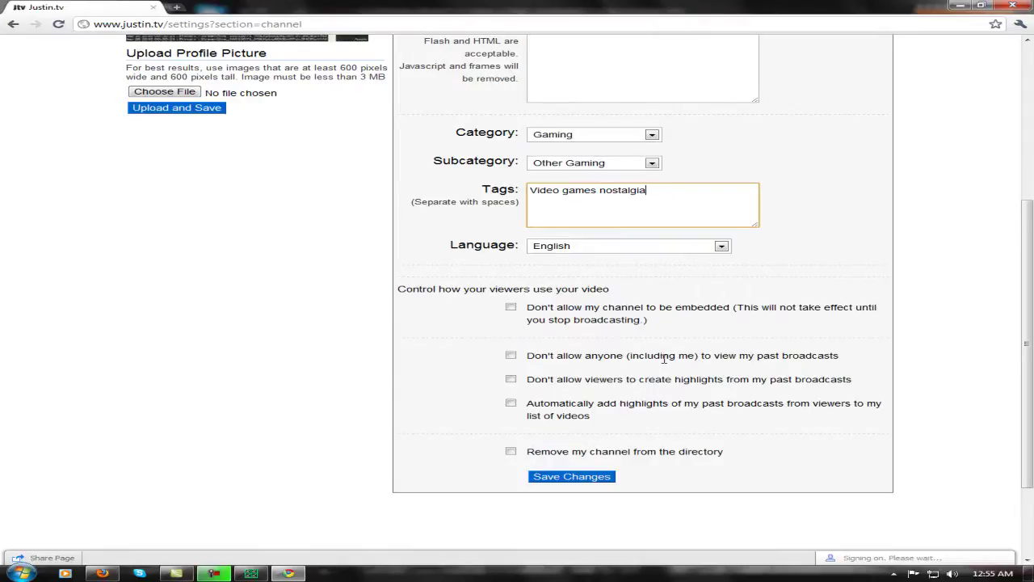
click(511, 356)
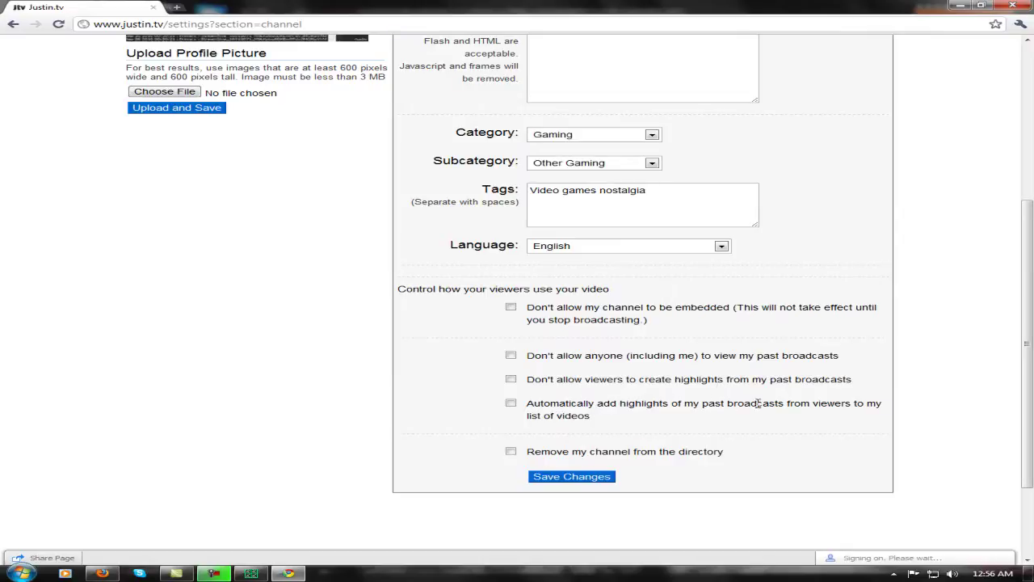
click(510, 403)
drag(526, 454, 659, 452)
click(709, 450)
click(565, 476)
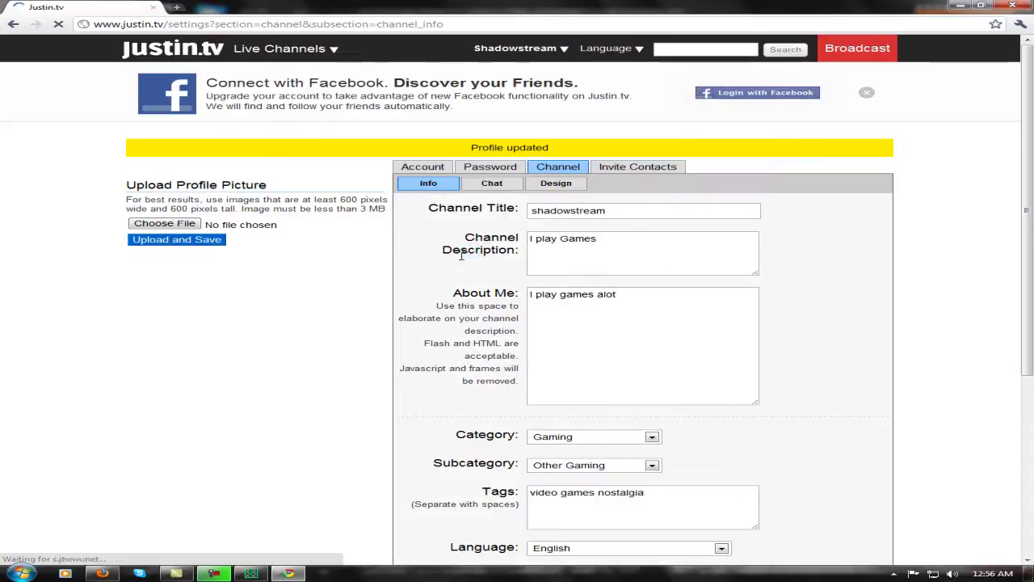
Open the channel's Chat settings and enter "Hey Ya;lll" as the chat welcome message
click(492, 183)
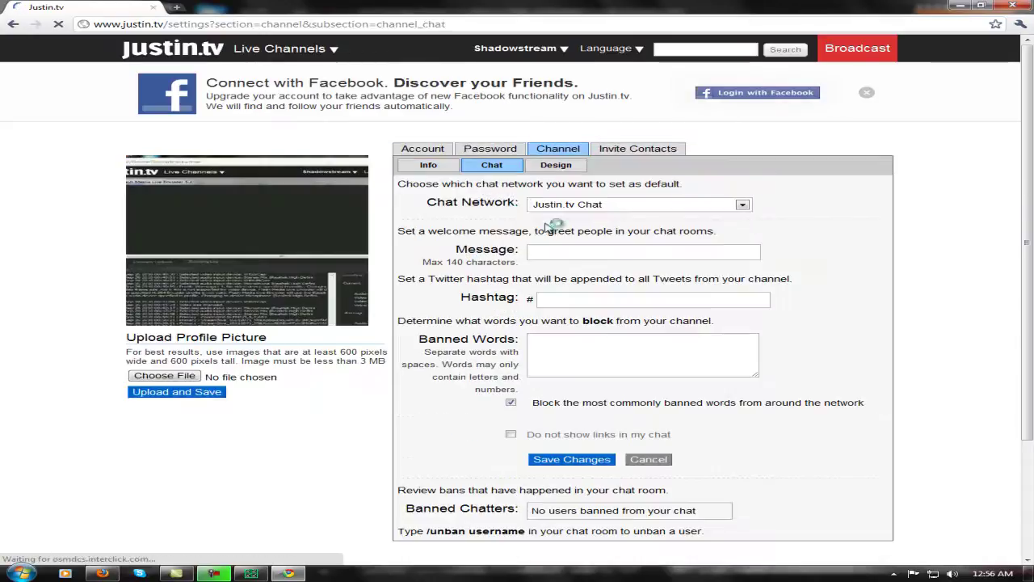
click(571, 259)
text(Hey Ya:K)
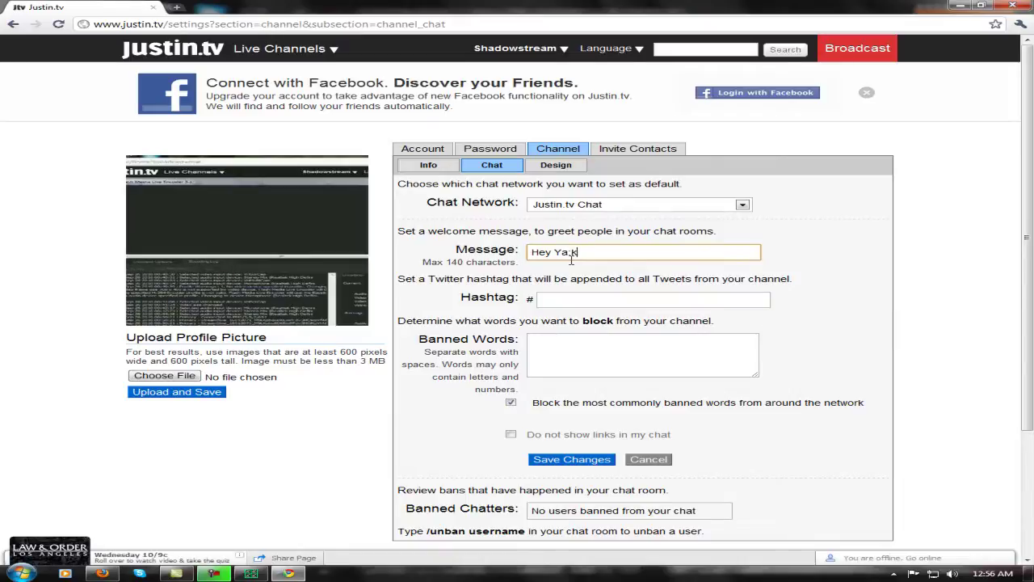
click(587, 298)
Add "penis" to the channel's banned chat words
scroll(587, 298, down, 1)
click(589, 306)
text(penis)
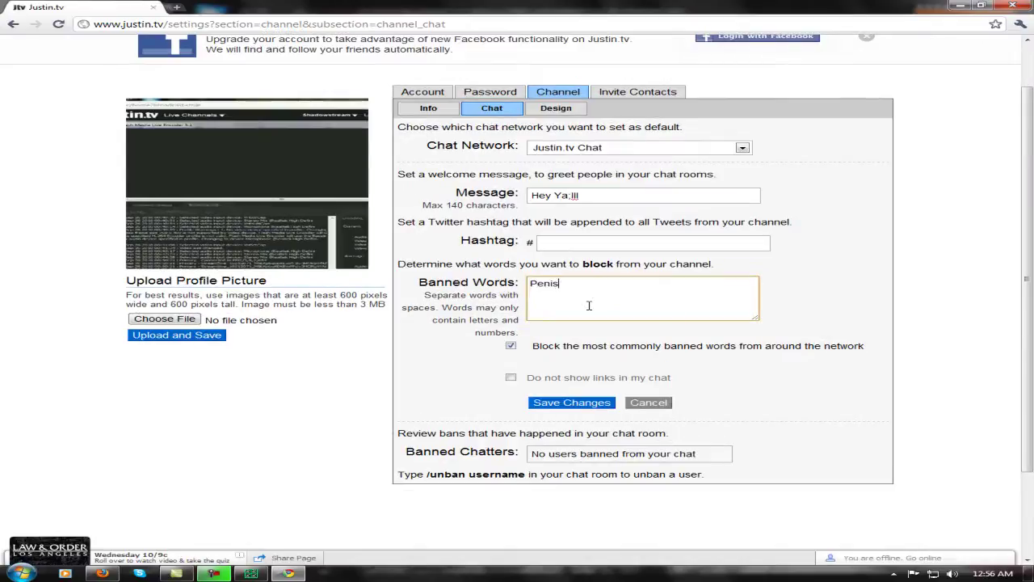
click(612, 365)
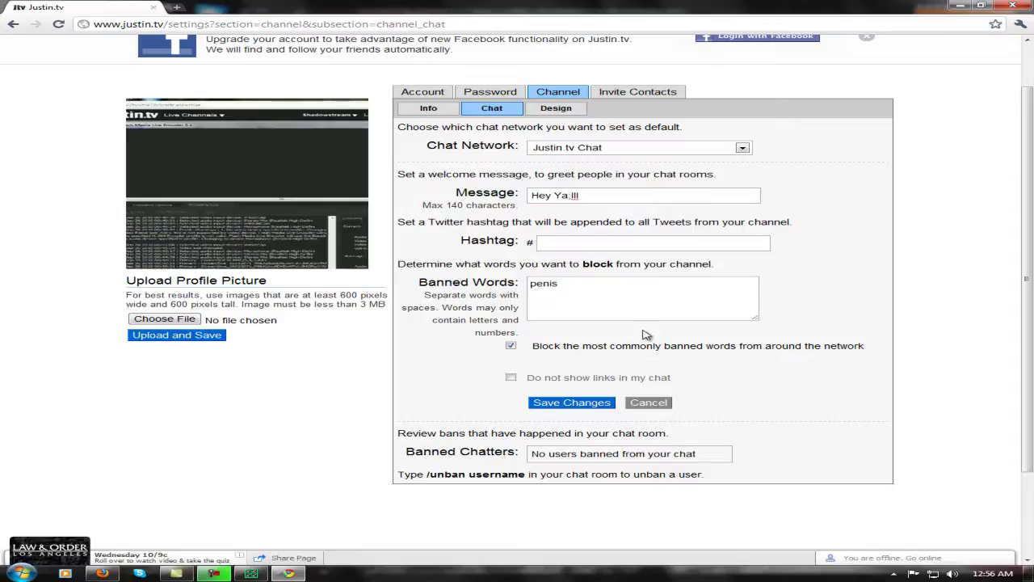
scroll(610, 353, up, 2)
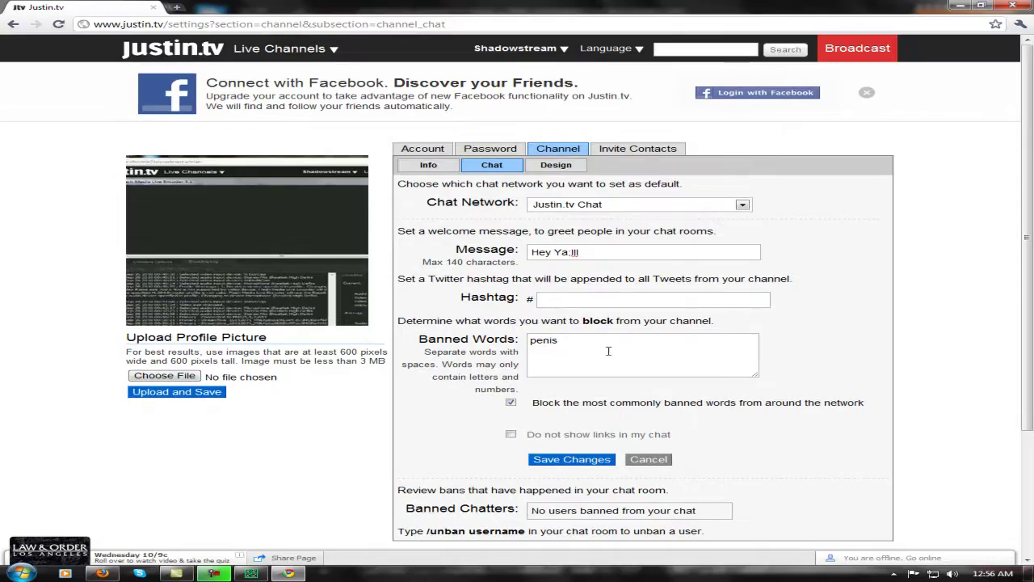